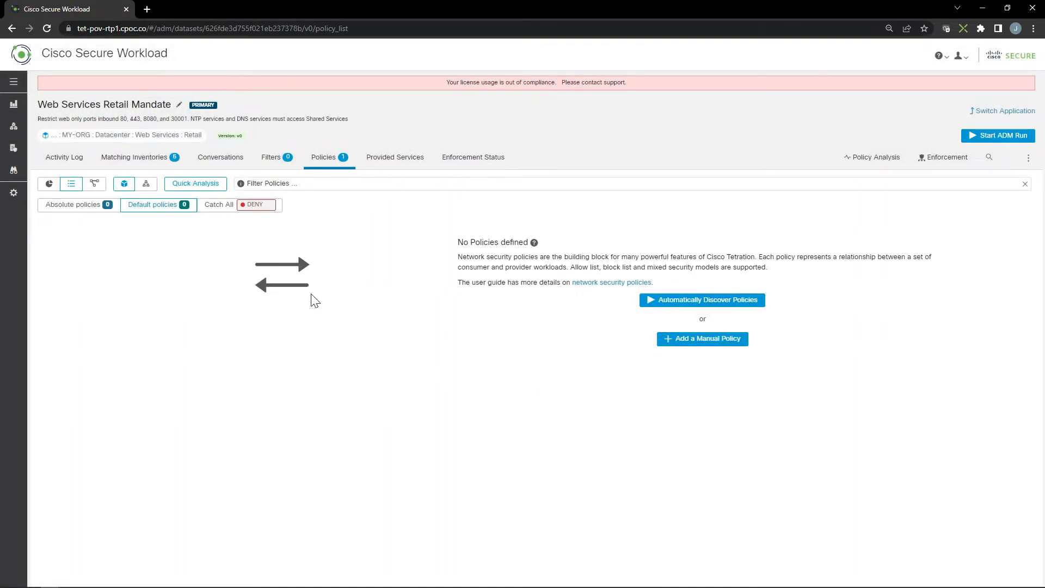
Step: Set the workspace's catch-all policy action to ALLOW
click(246, 210)
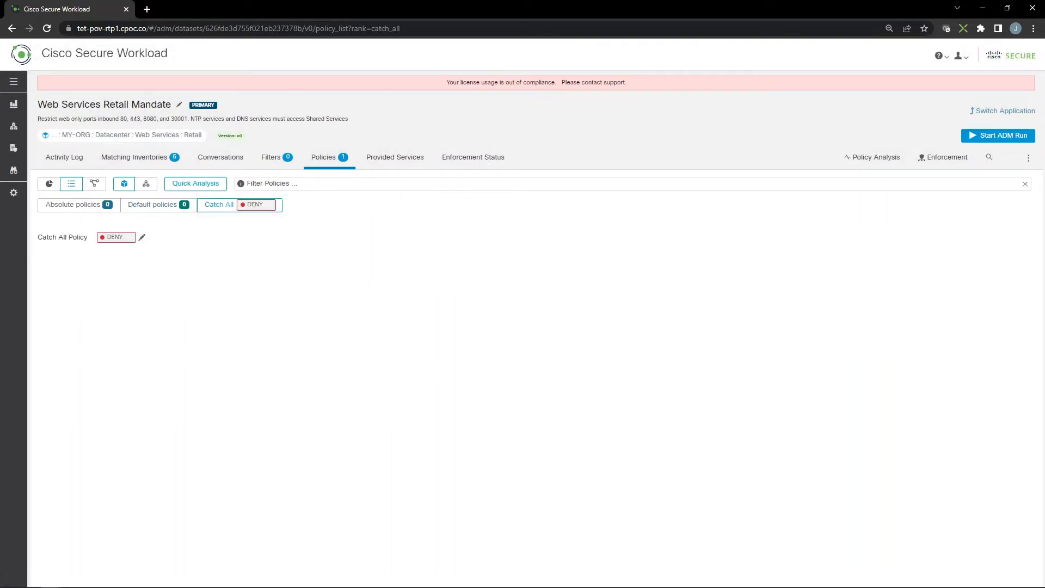
click(113, 237)
click(128, 247)
click(114, 257)
click(147, 245)
Step: Create an absolute Allow policy from the root scope to the Web Services:Retail scope on TCP port 80
click(56, 214)
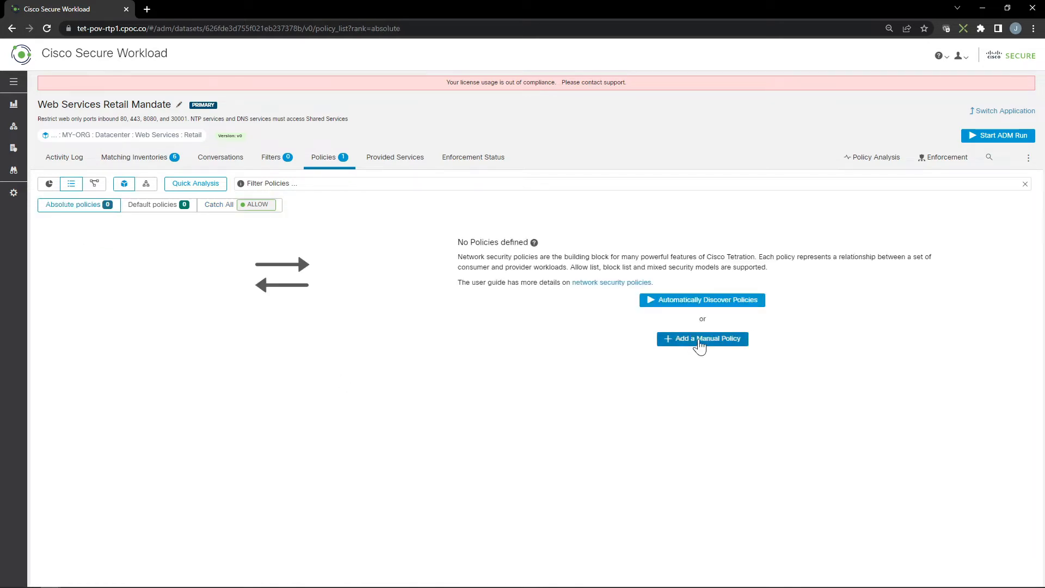
click(701, 342)
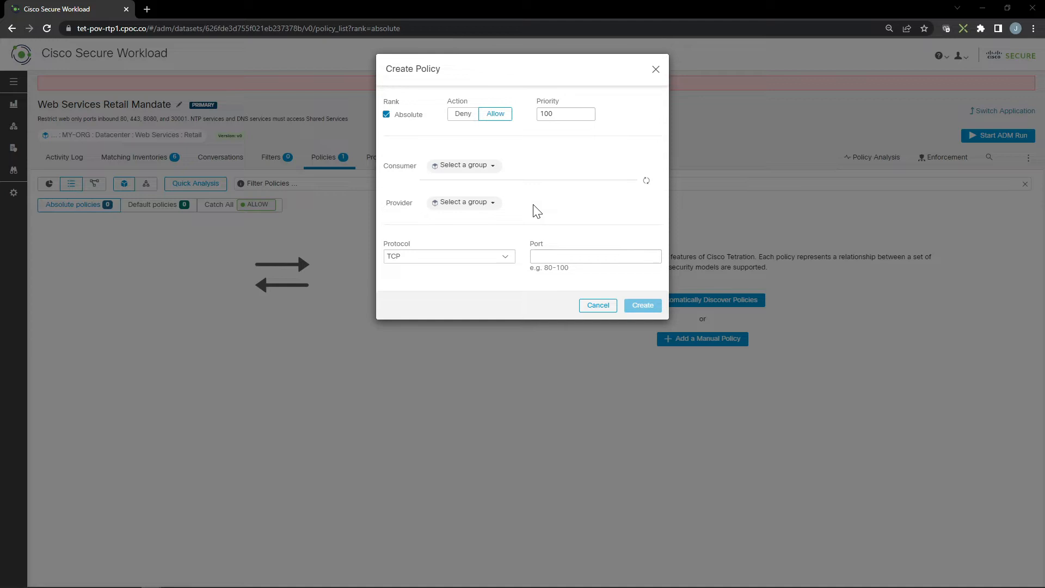
click(478, 167)
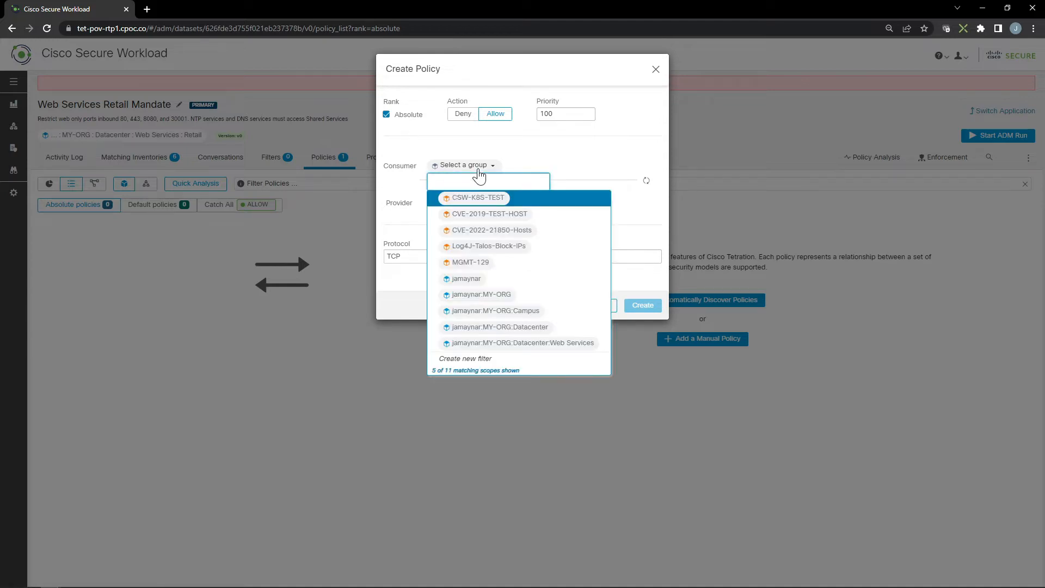
click(469, 279)
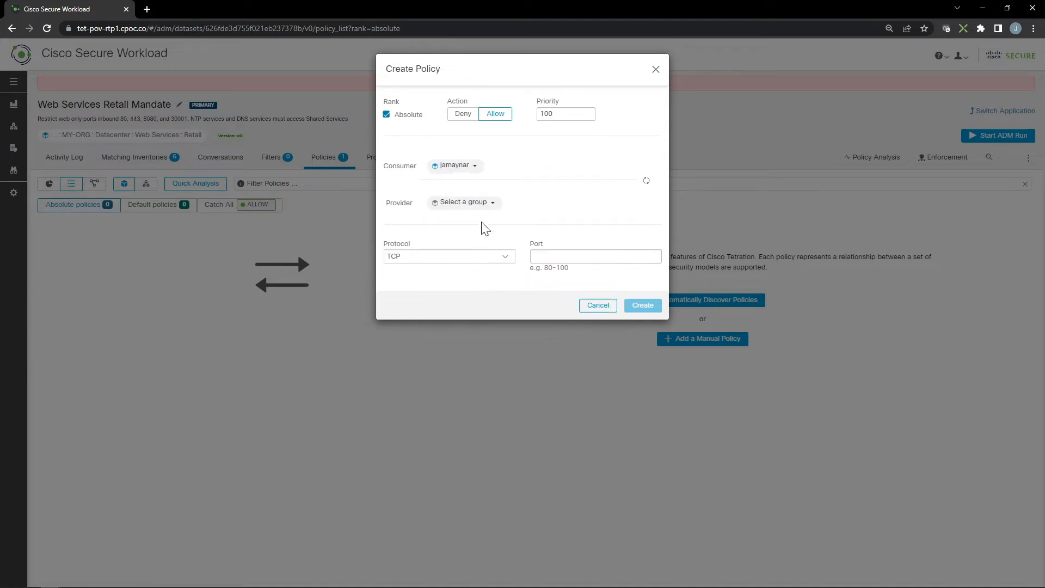
click(489, 207)
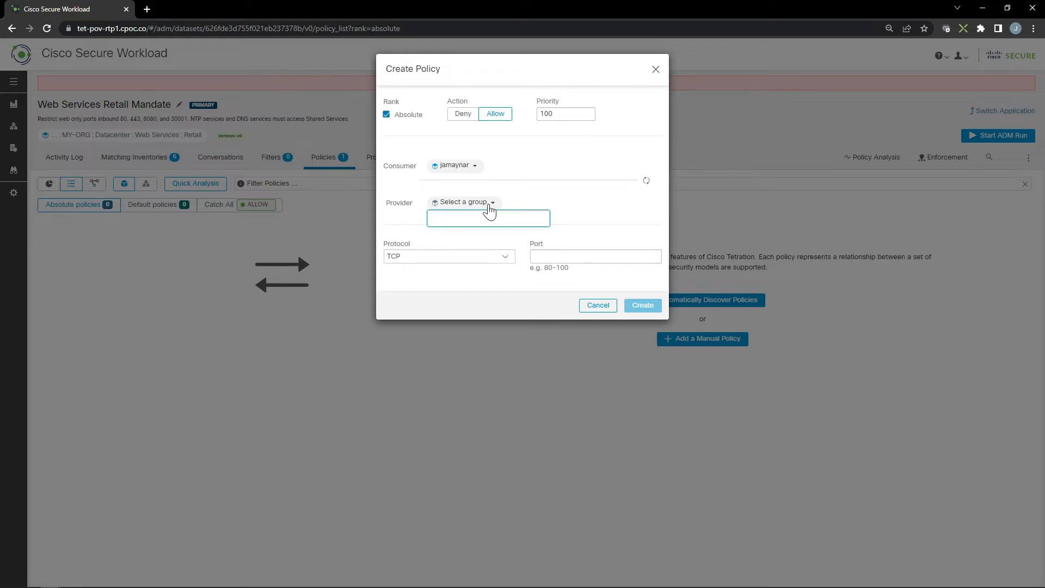
click(488, 208)
click(488, 208)
text(reta)
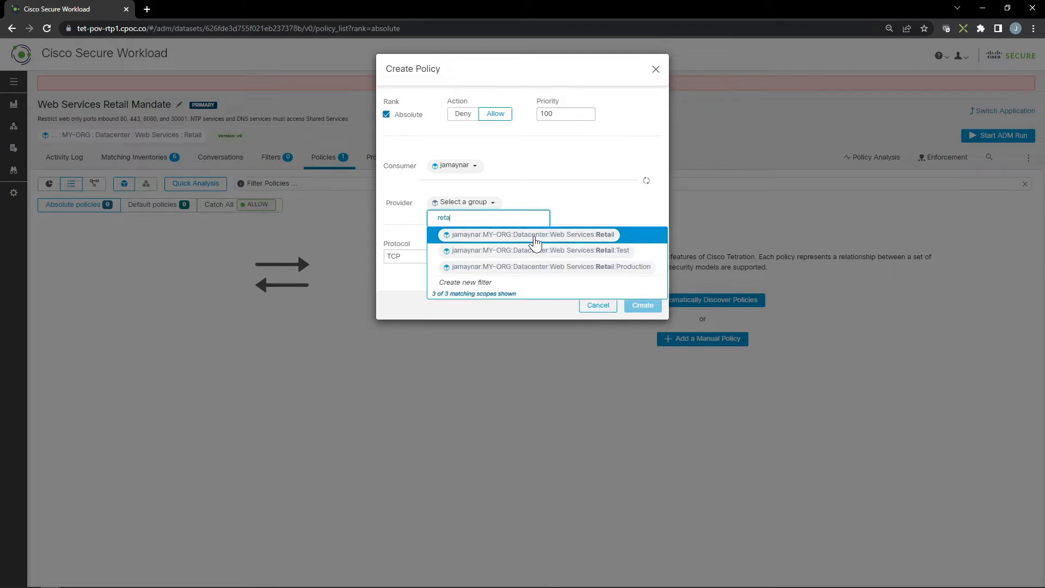
click(535, 238)
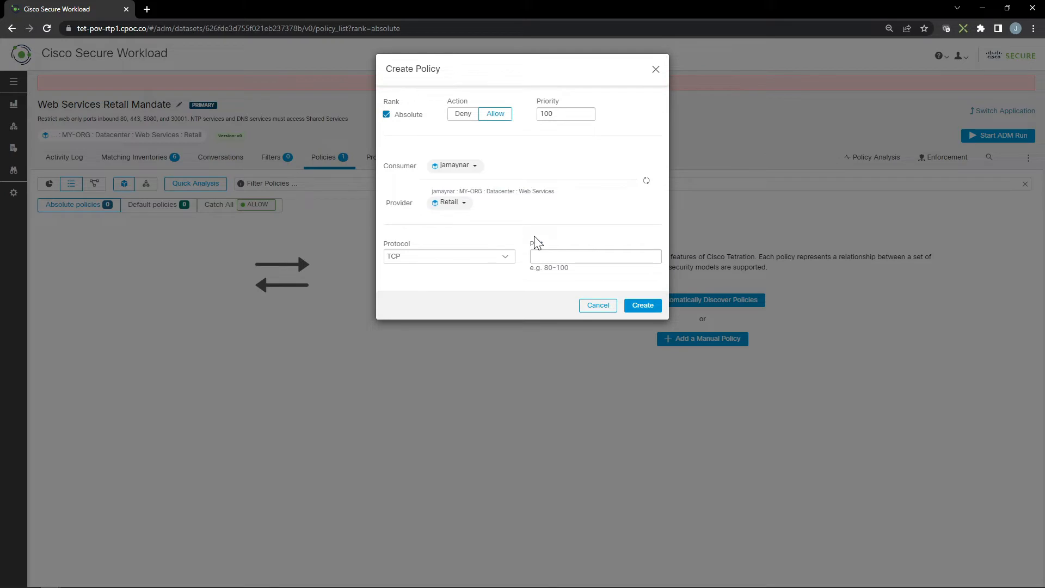
click(532, 257)
text(80)
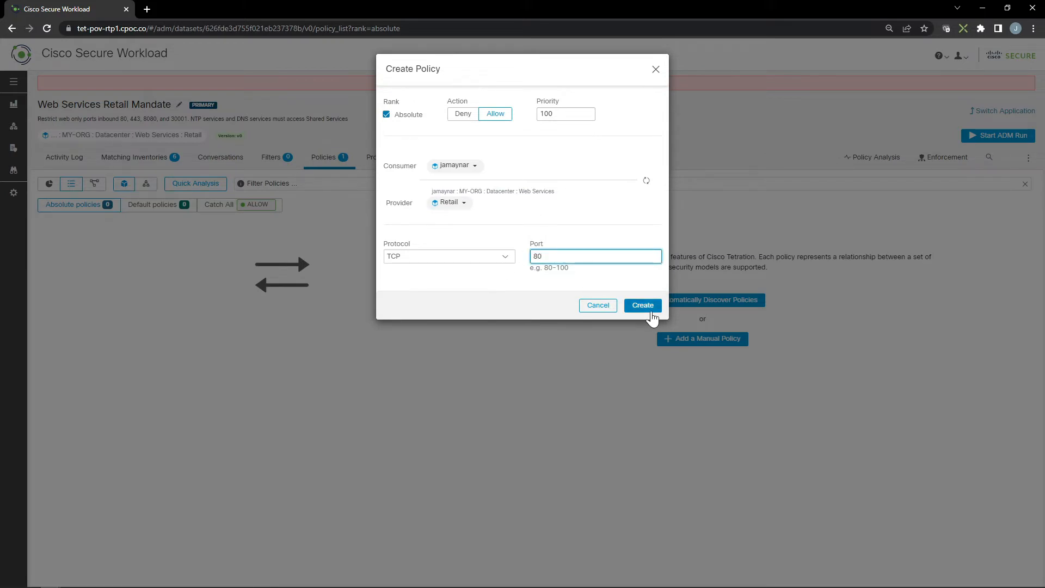
click(642, 306)
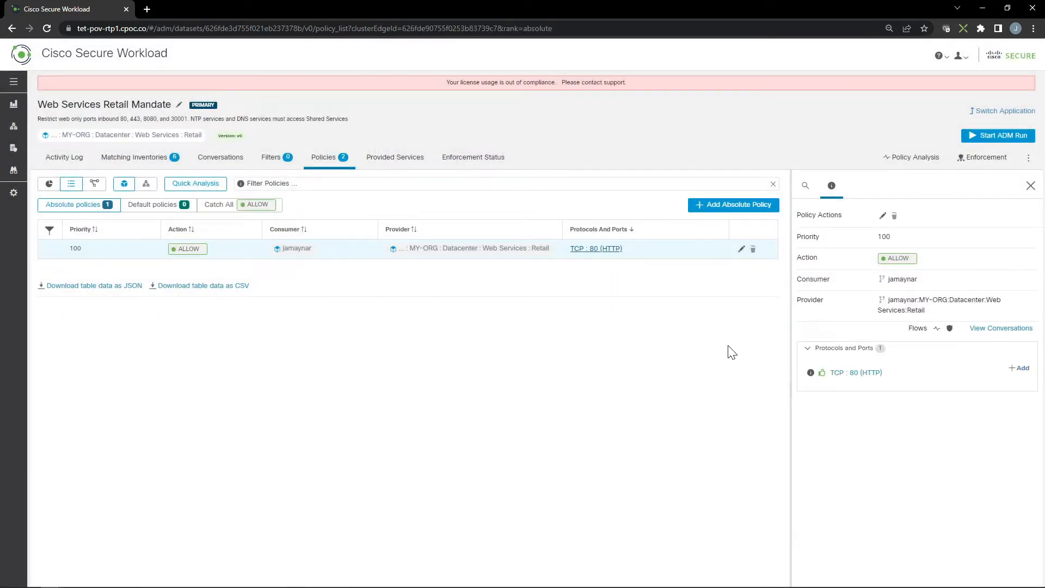
Step: Add TCP ports 8080, 443 and 30001 to the new policy's protocols and ports
click(1021, 370)
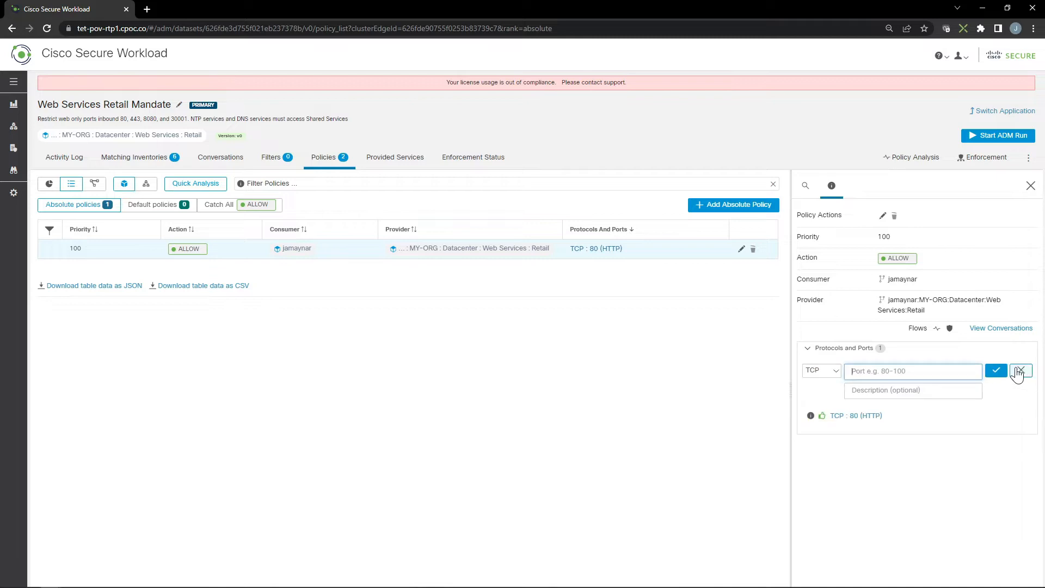
text(8080)
click(996, 370)
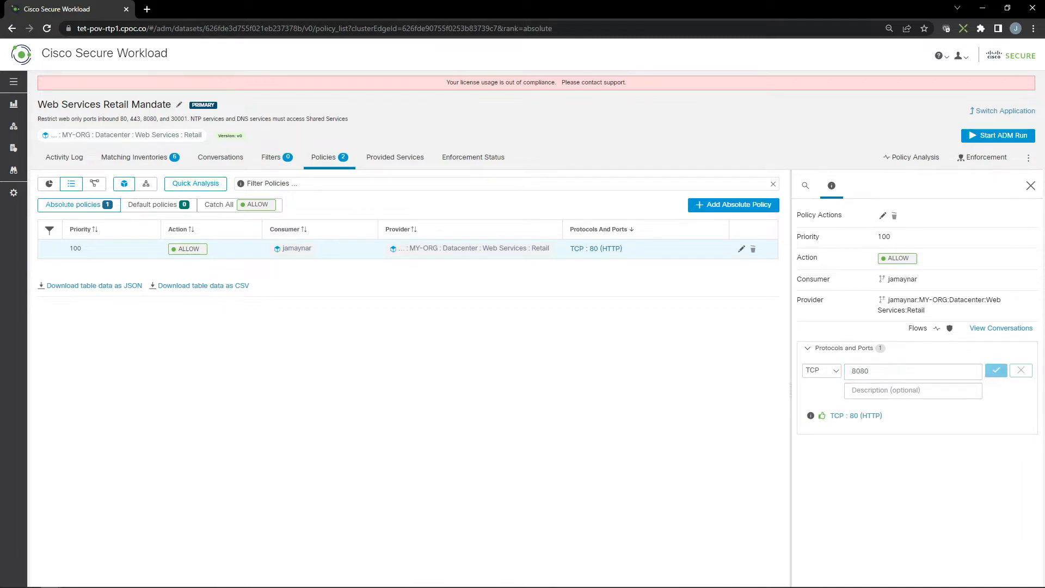
click(1020, 368)
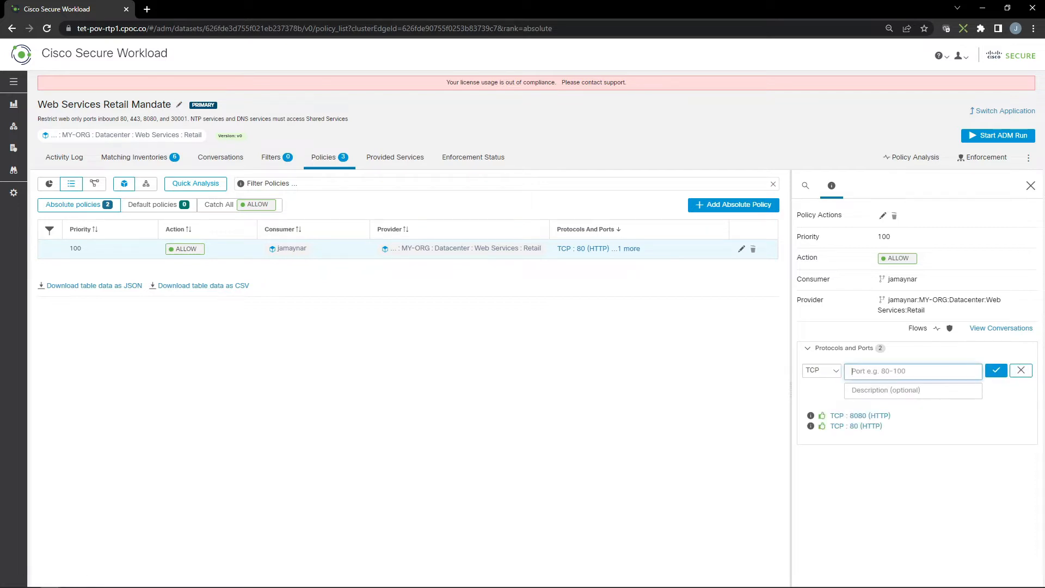
text(443)
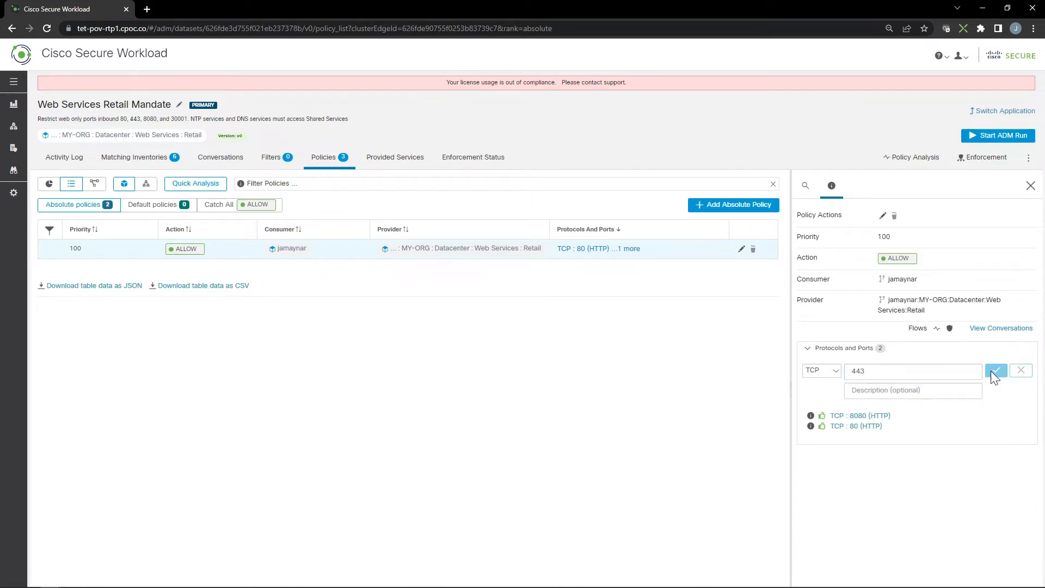
click(991, 370)
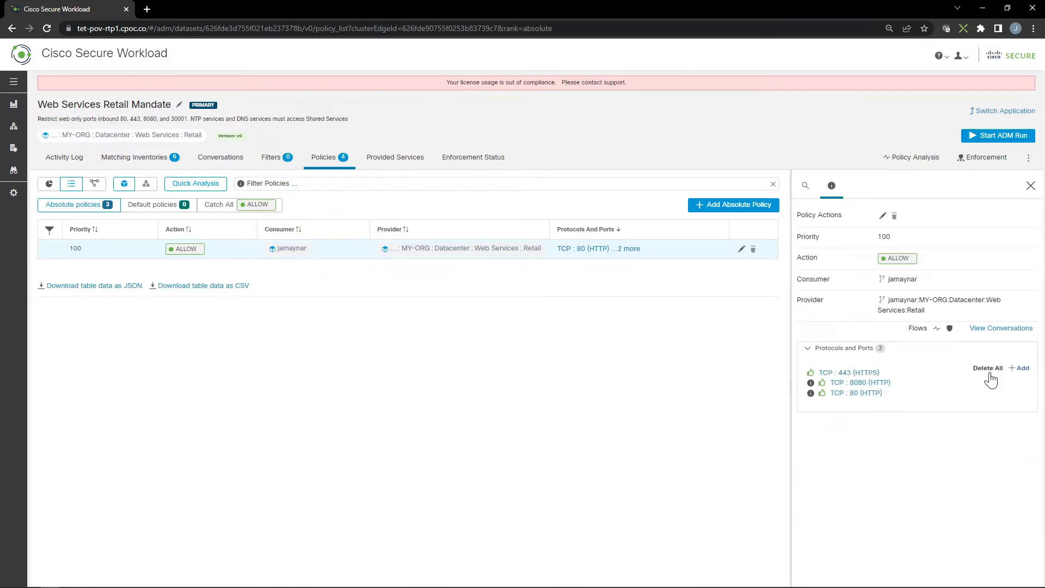
click(1017, 370)
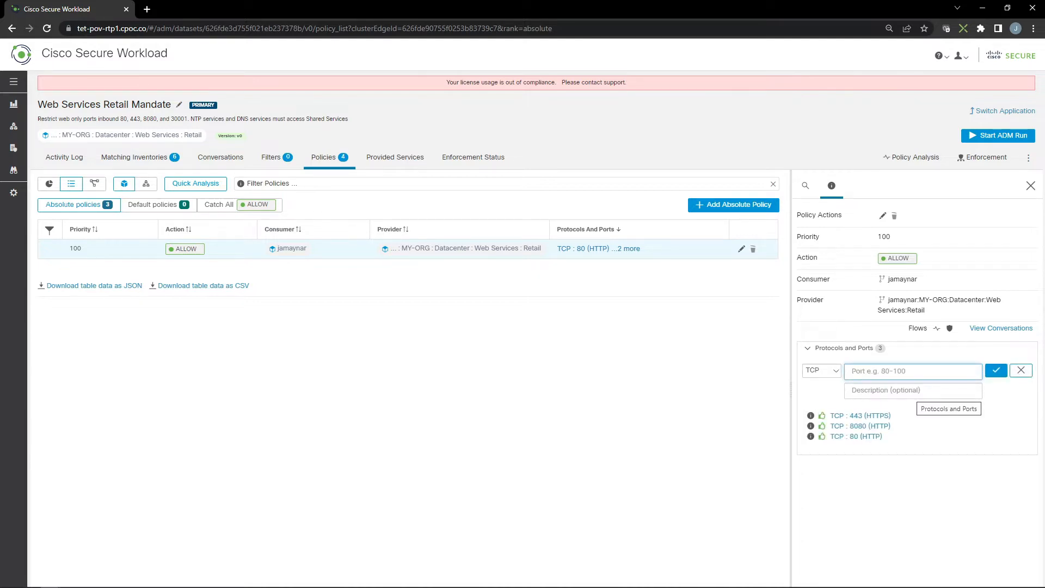
text(30001)
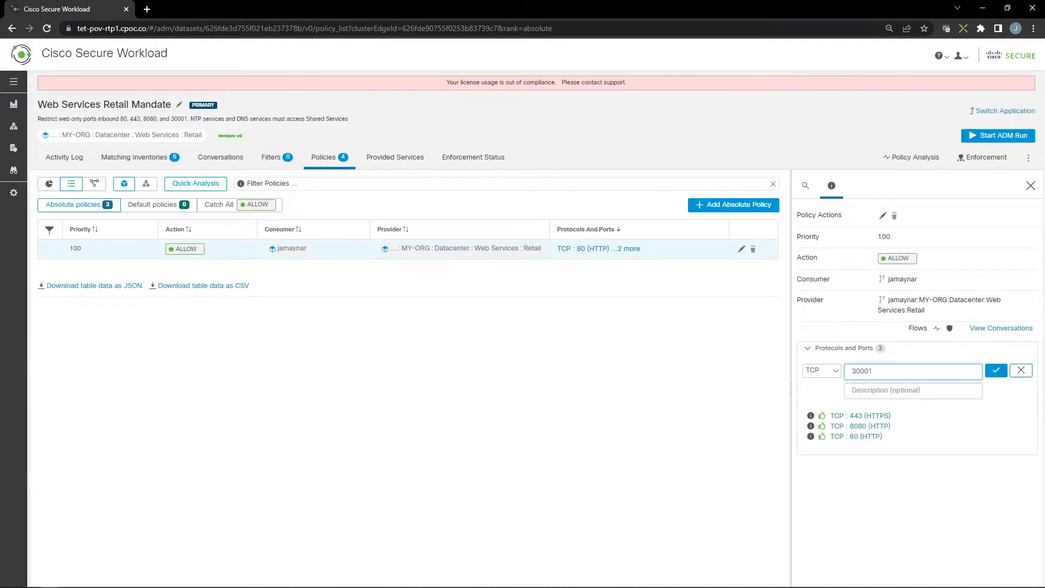
click(995, 370)
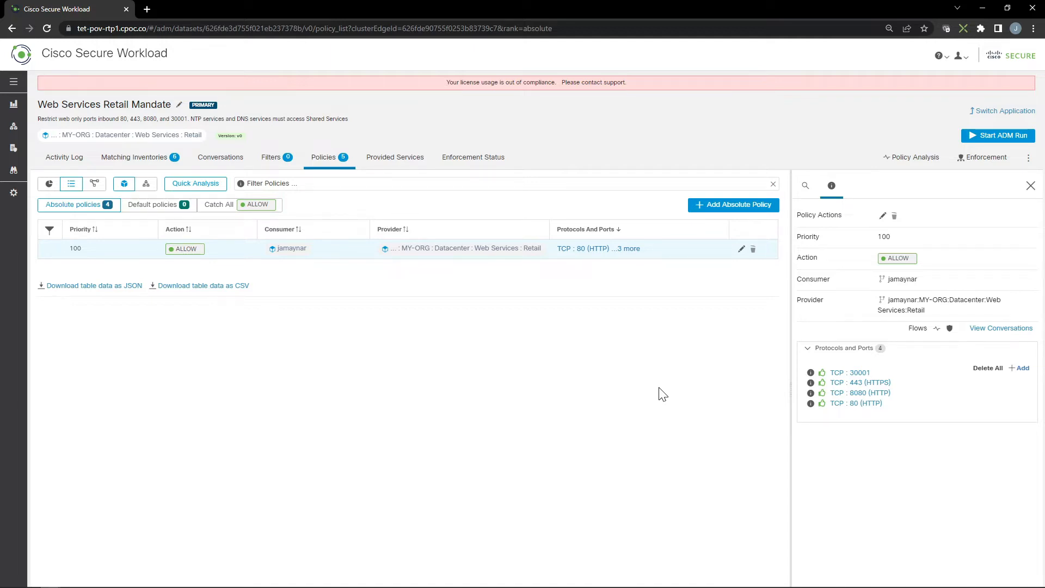
Step: Create an absolute Allow policy from the Retail scope to Shared Services:Infrastructure:Production on UDP port 123
click(729, 204)
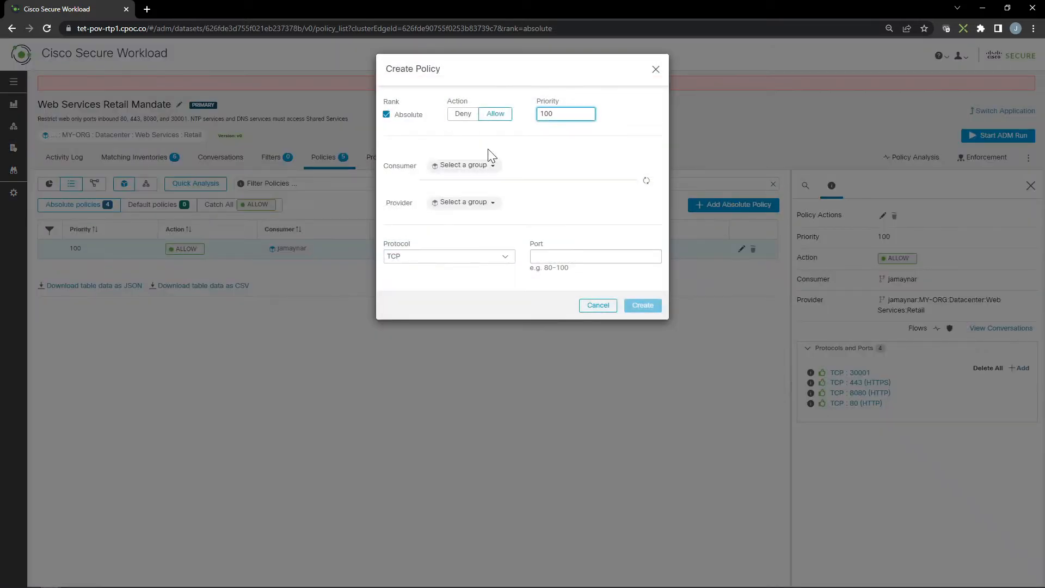
click(493, 167)
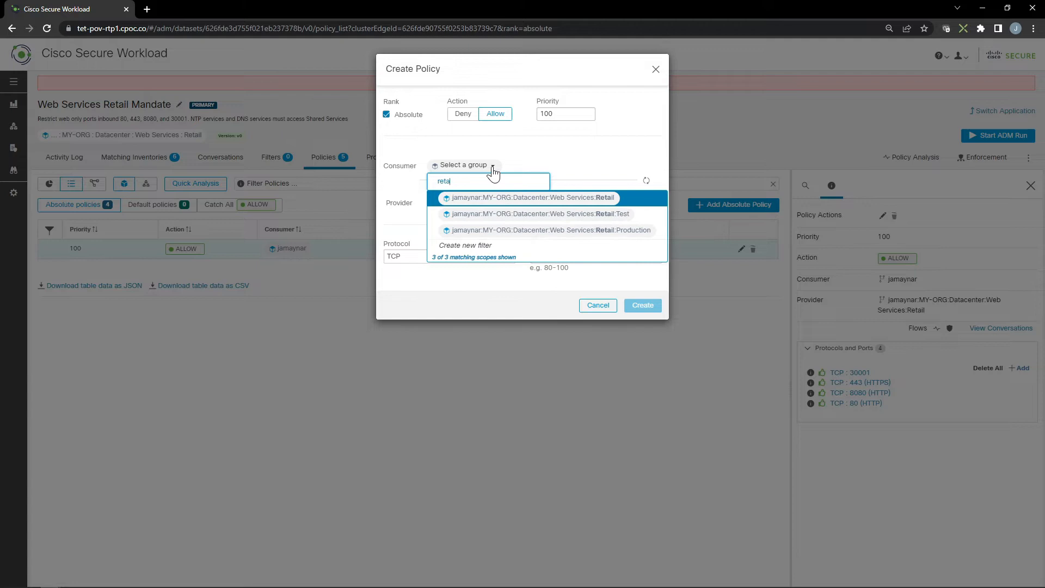
click(512, 201)
click(463, 204)
text(shared)
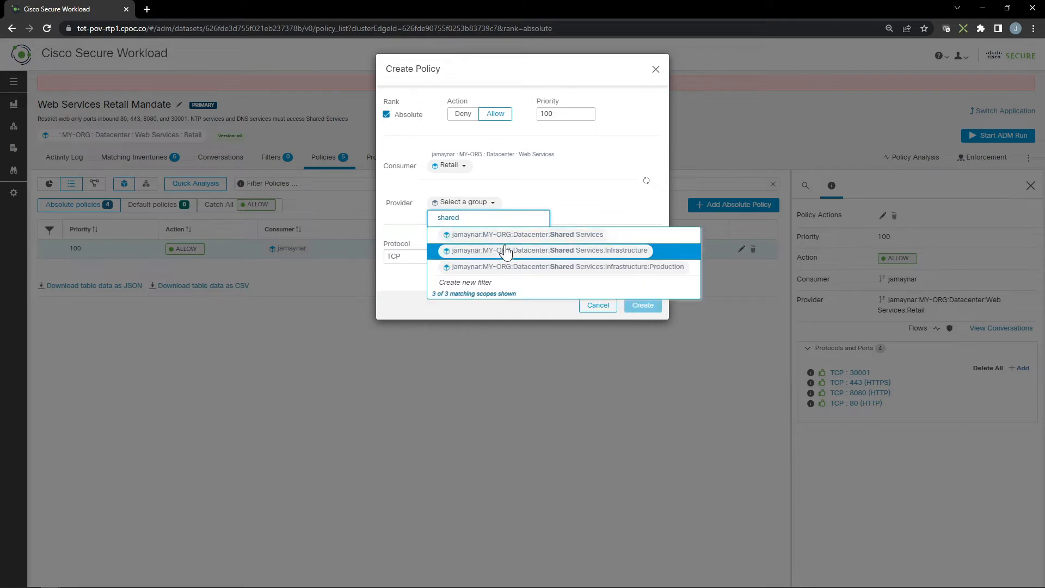
click(507, 266)
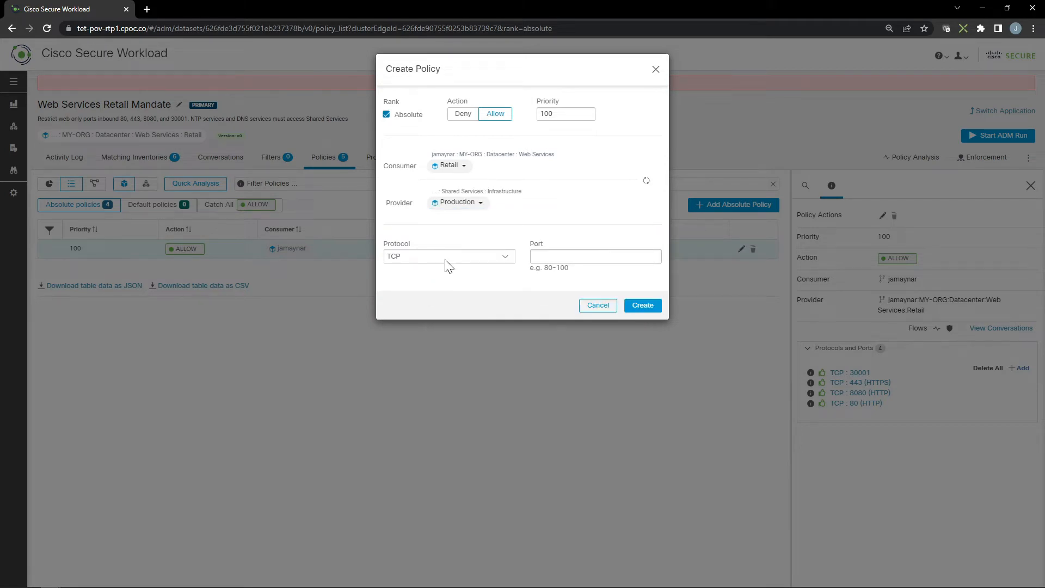
click(482, 257)
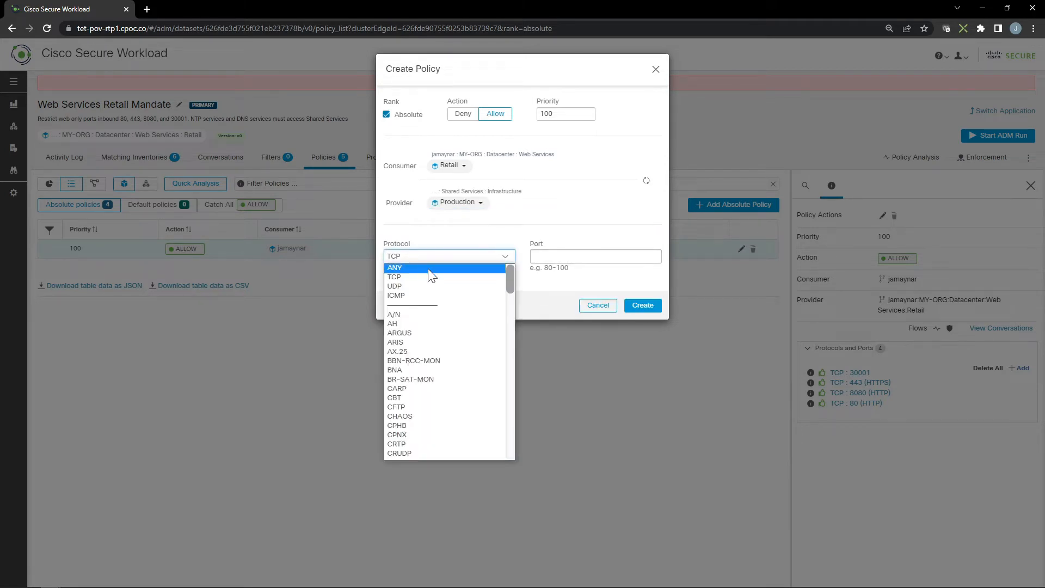
click(402, 285)
click(534, 257)
text(123)
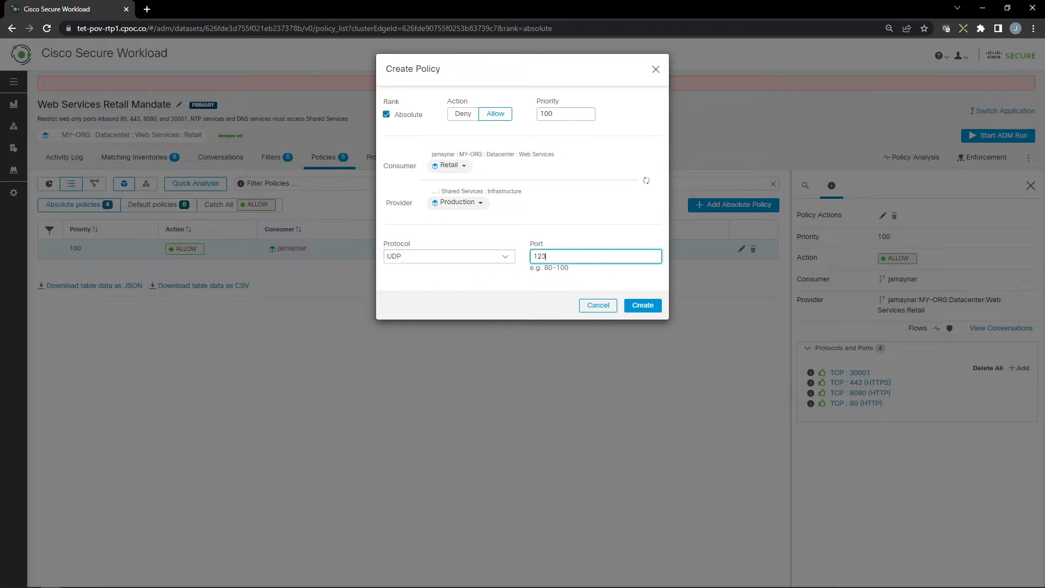
click(642, 306)
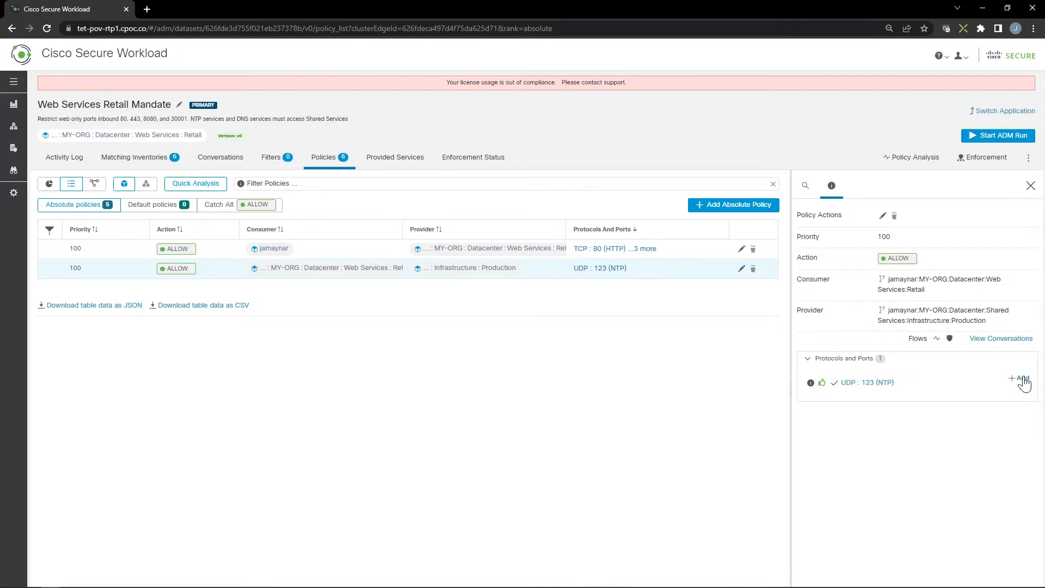
Step: Add UDP port 53 to the Retail-to-Shared Services policy
click(1019, 380)
click(832, 382)
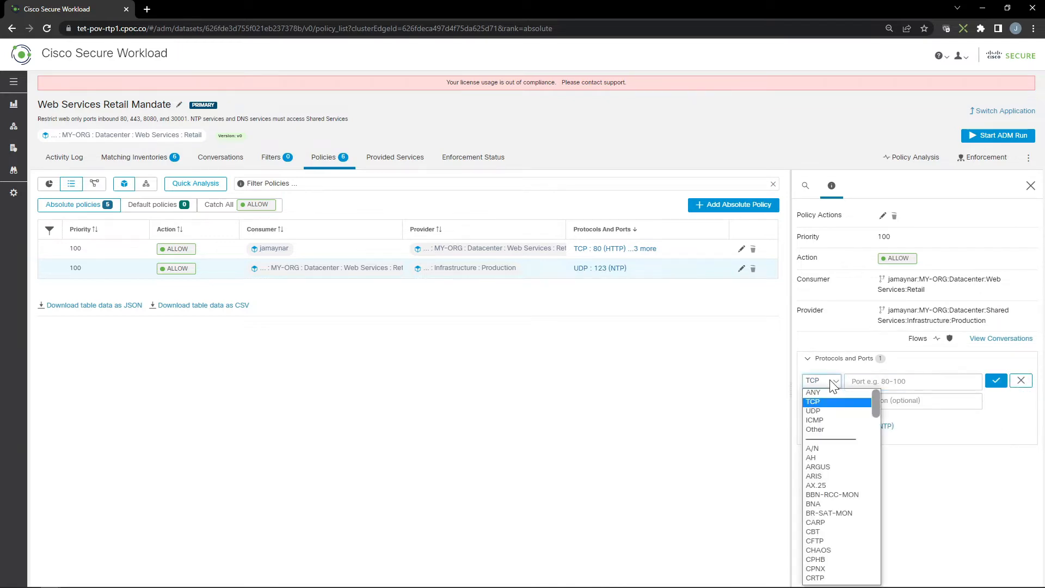
click(819, 412)
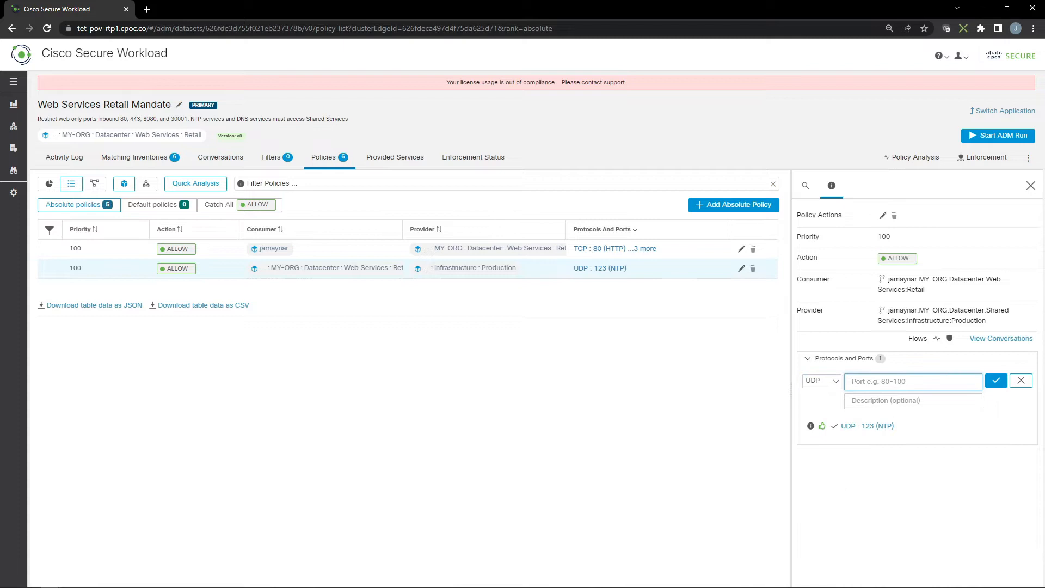
text(53)
click(996, 380)
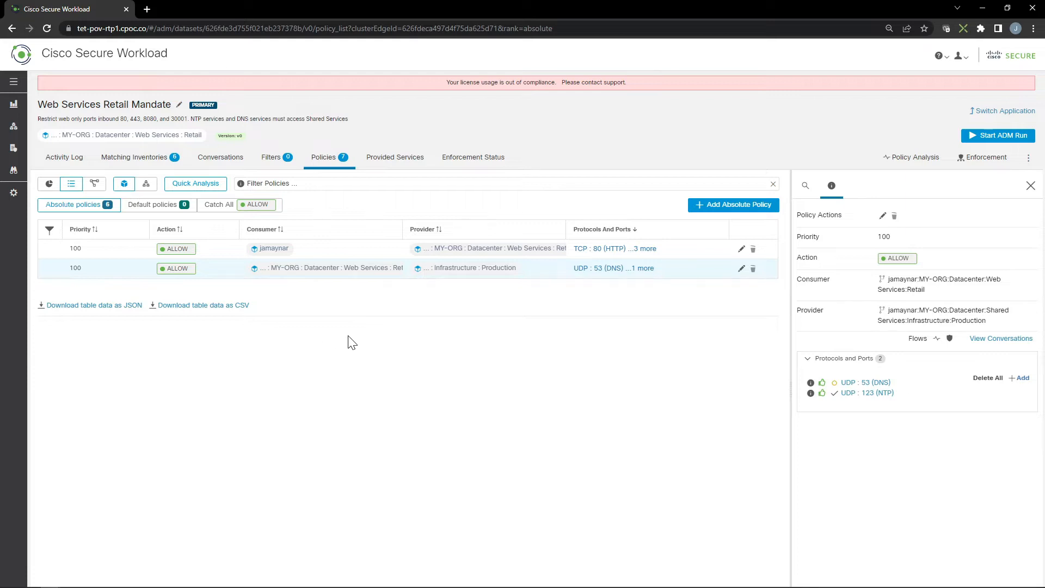
Step: Create an absolute Deny policy with priority 110 from the MY-ORG scope to the Web Services:Retail scope on any protocol
click(732, 206)
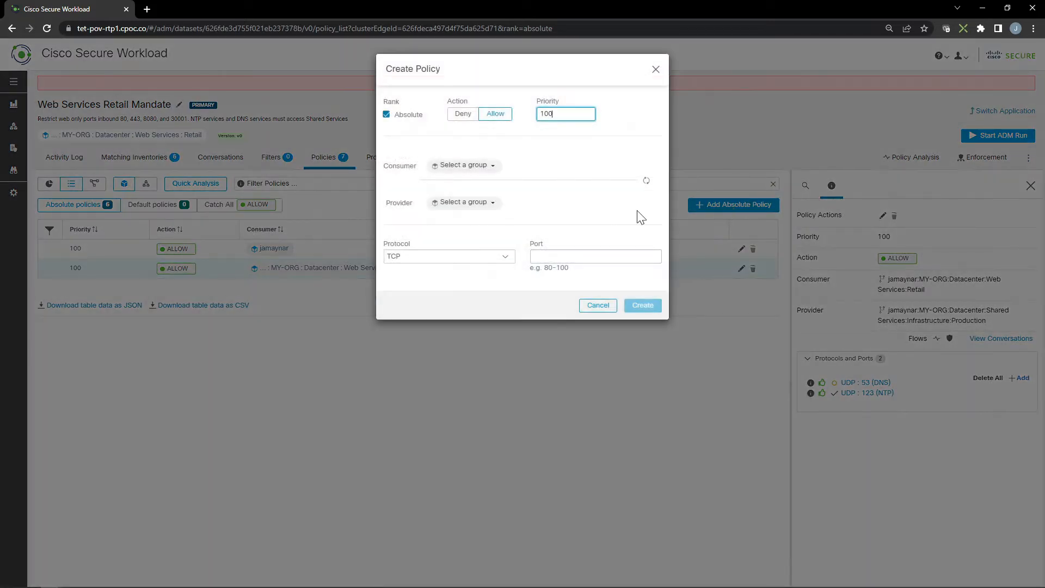
click(457, 118)
double_click(546, 114)
text(90)
click(477, 166)
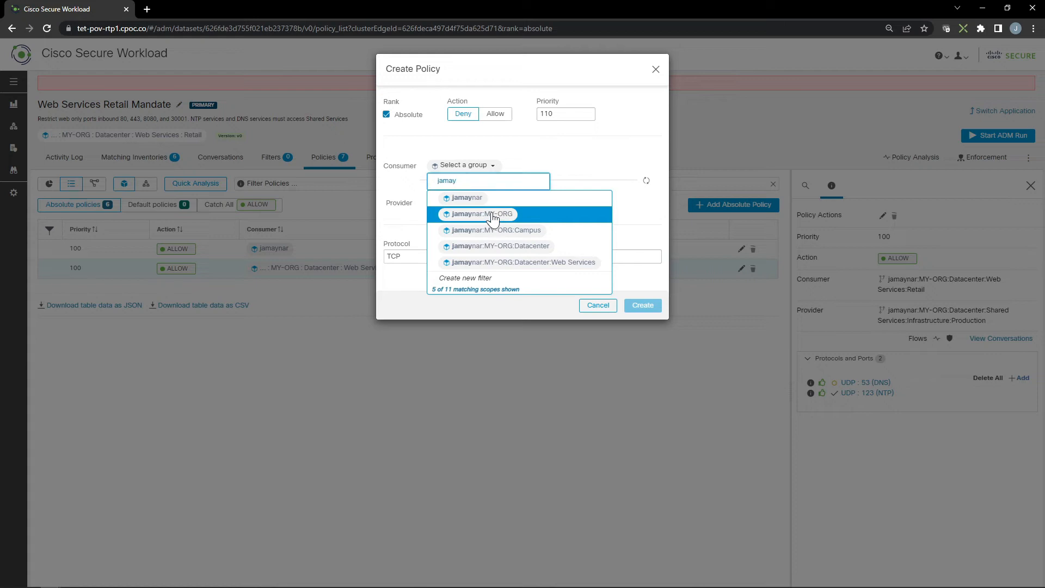
click(492, 215)
click(471, 203)
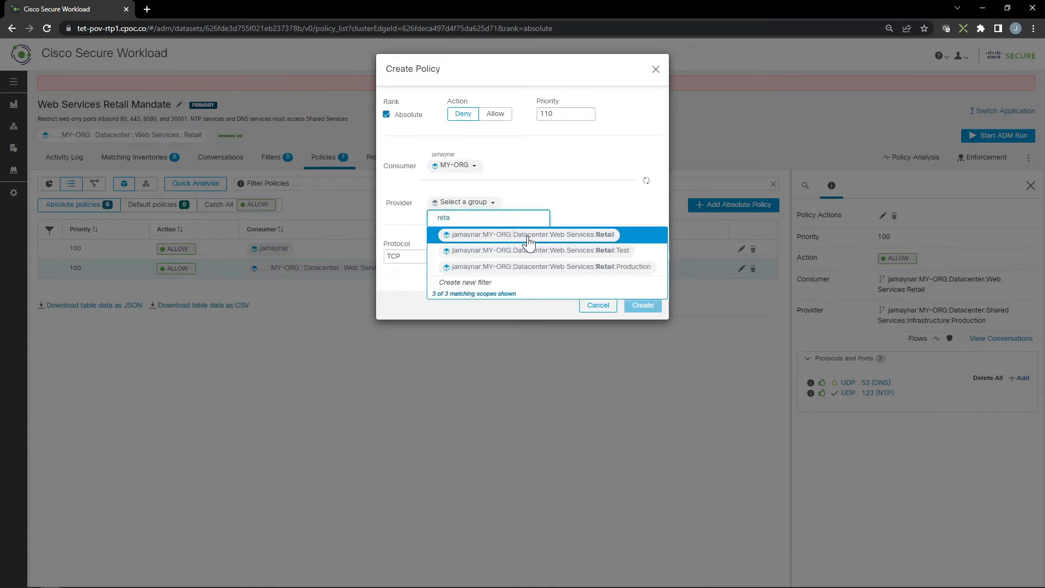
click(528, 239)
click(496, 259)
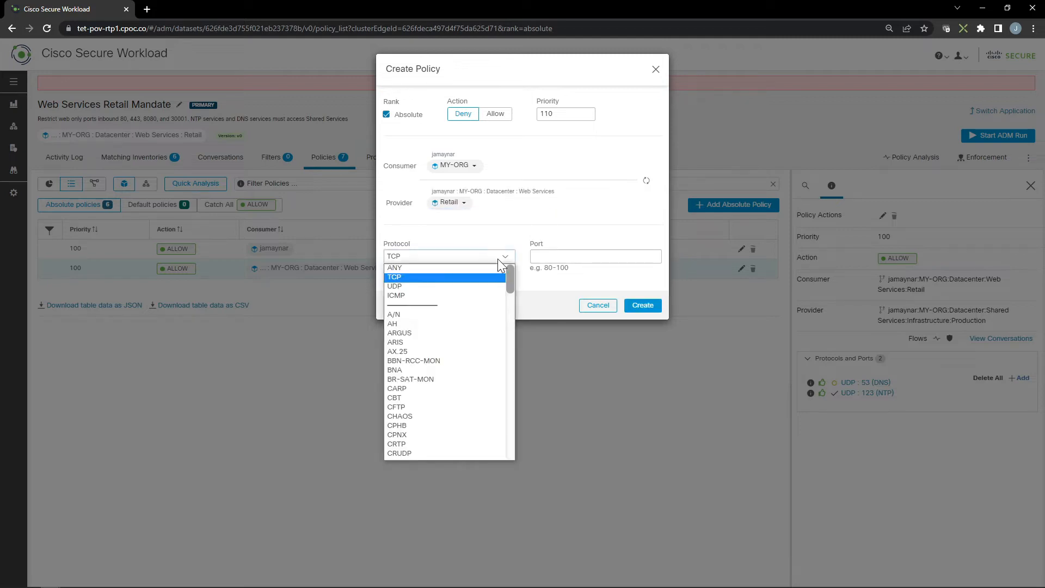
click(477, 267)
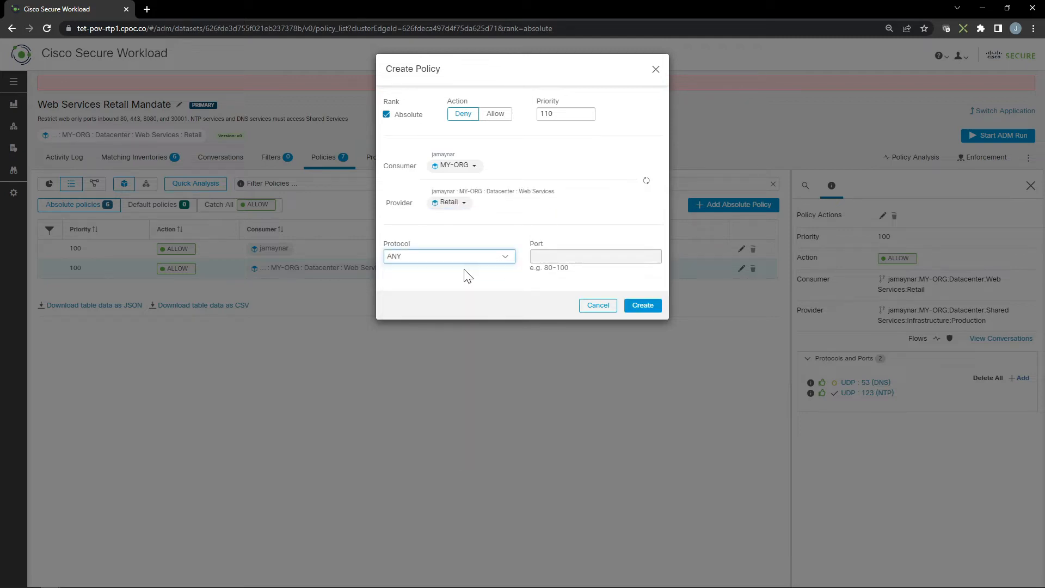
click(640, 305)
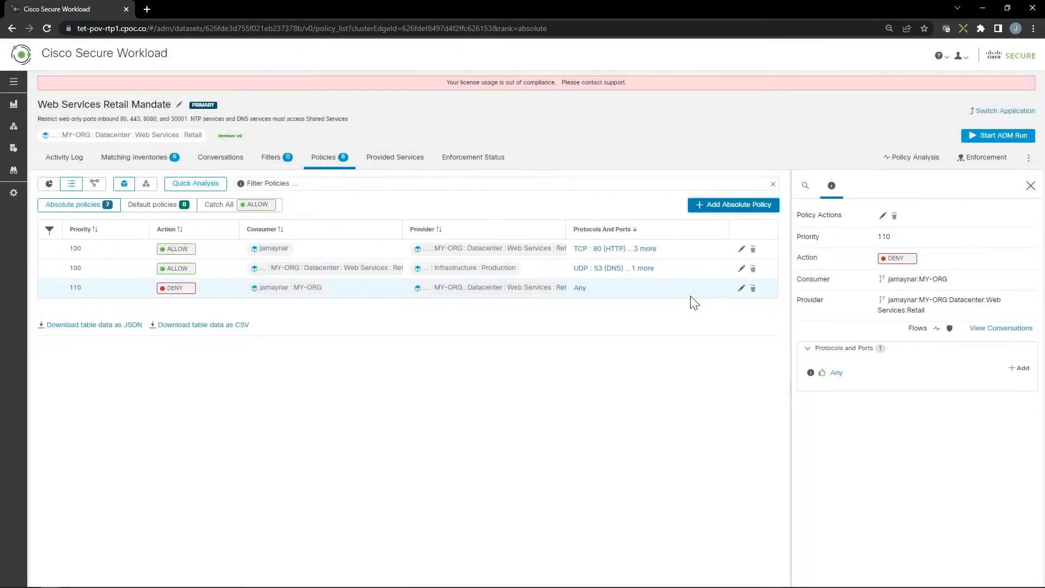
Step: Create an absolute Deny policy with priority 110 from the Web Services:Retail scope to the Shared Services scope on any protocol
click(740, 207)
click(467, 118)
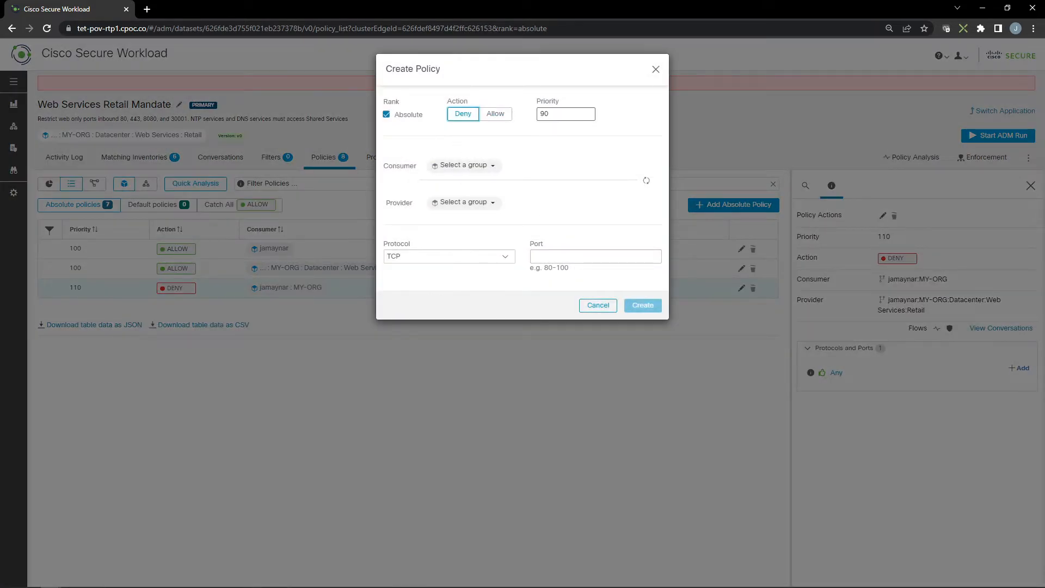
double_click(565, 115)
text(q)
click(487, 168)
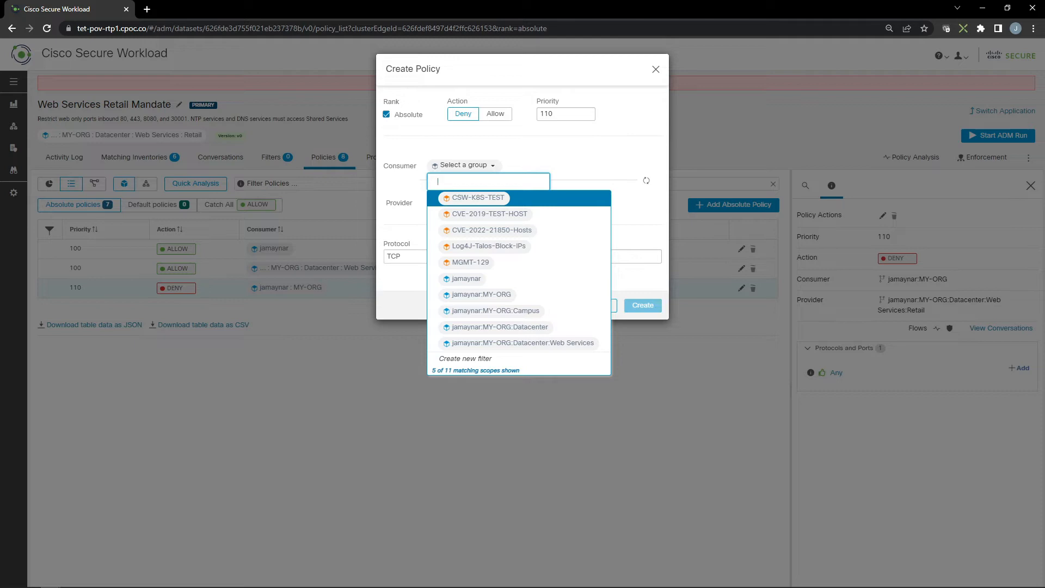
text(reta)
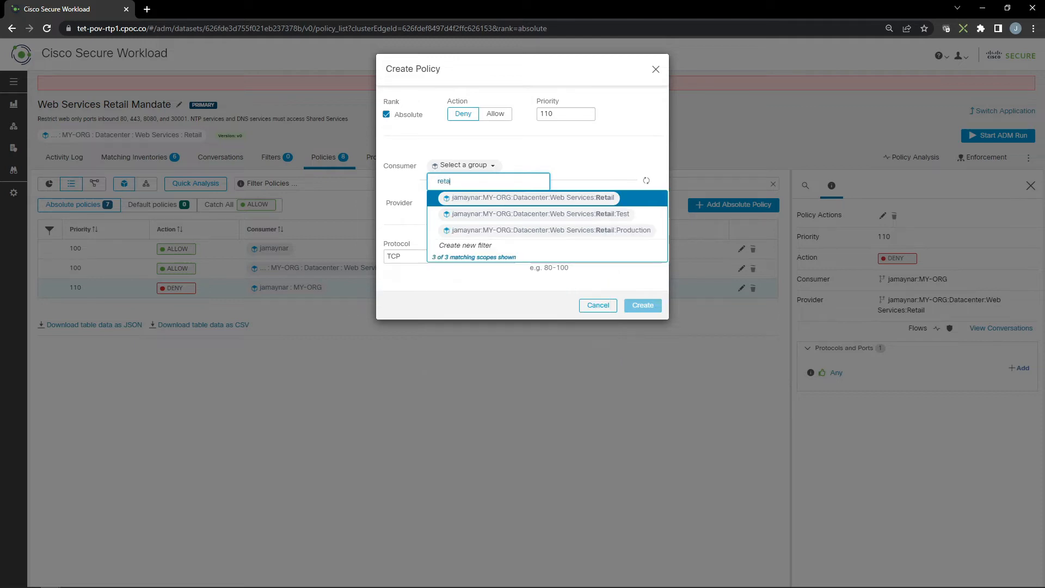
click(518, 201)
click(490, 206)
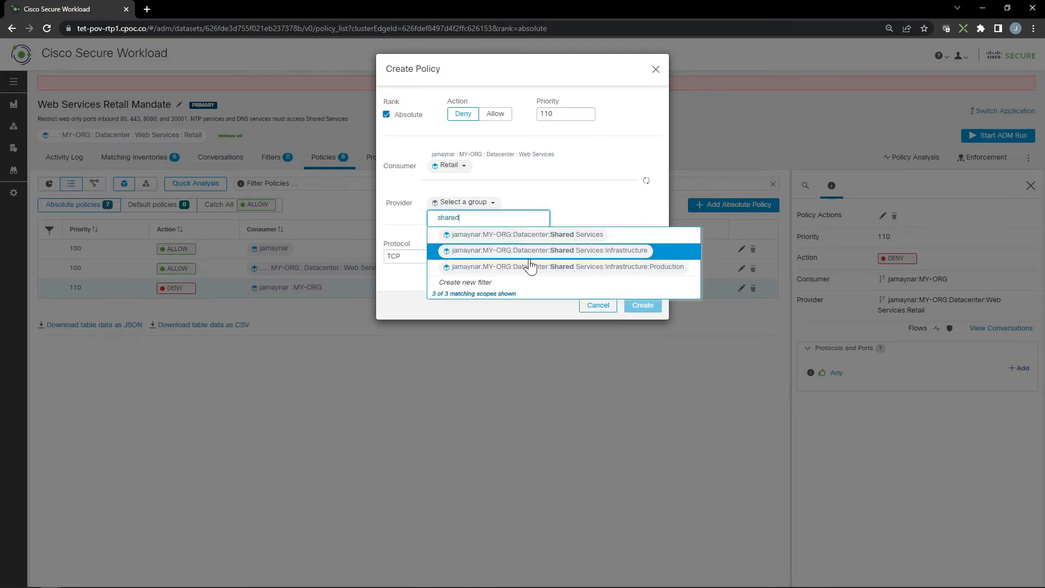
click(530, 236)
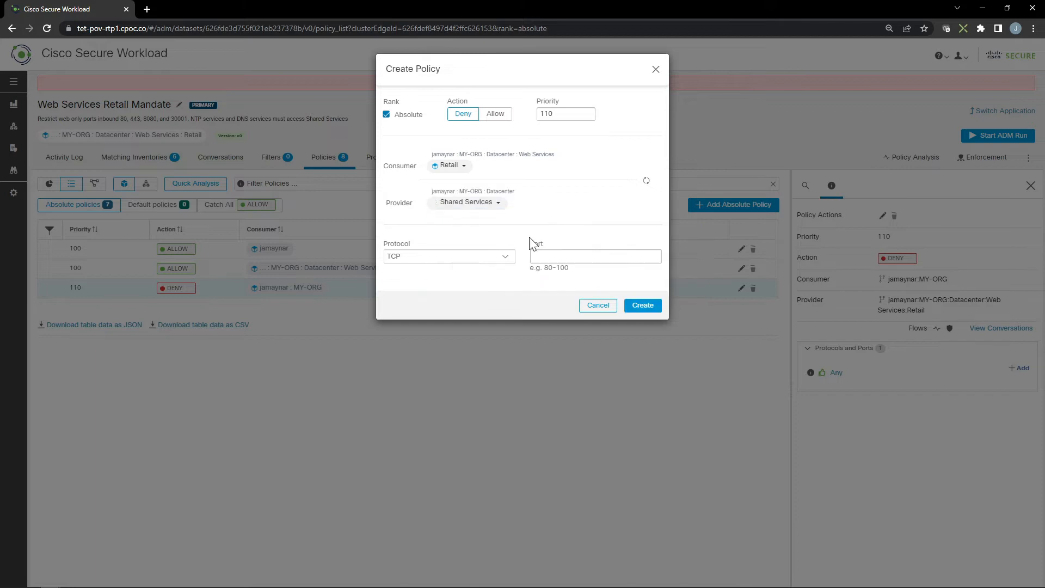
click(473, 264)
click(401, 268)
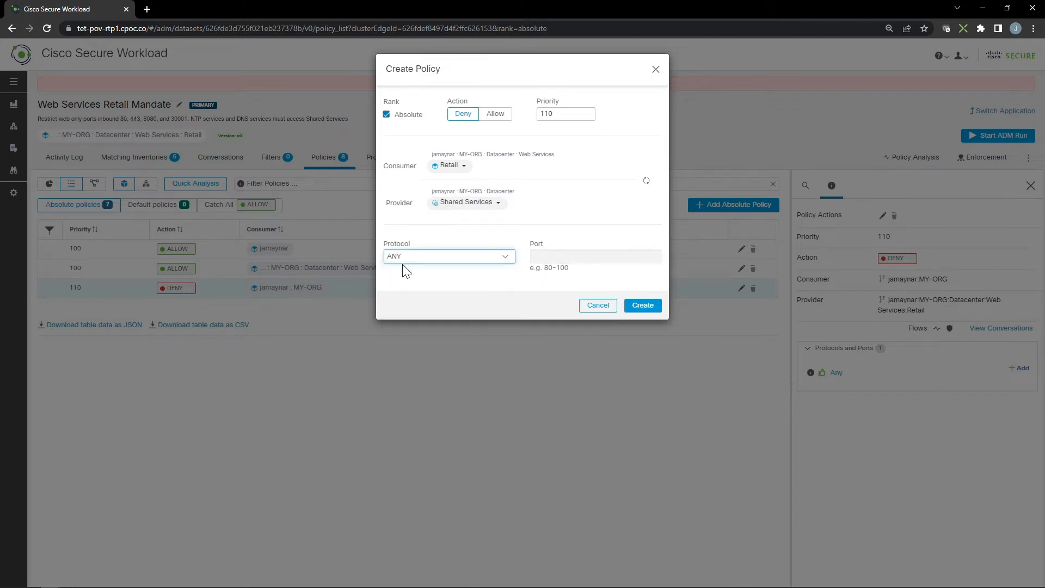
click(644, 305)
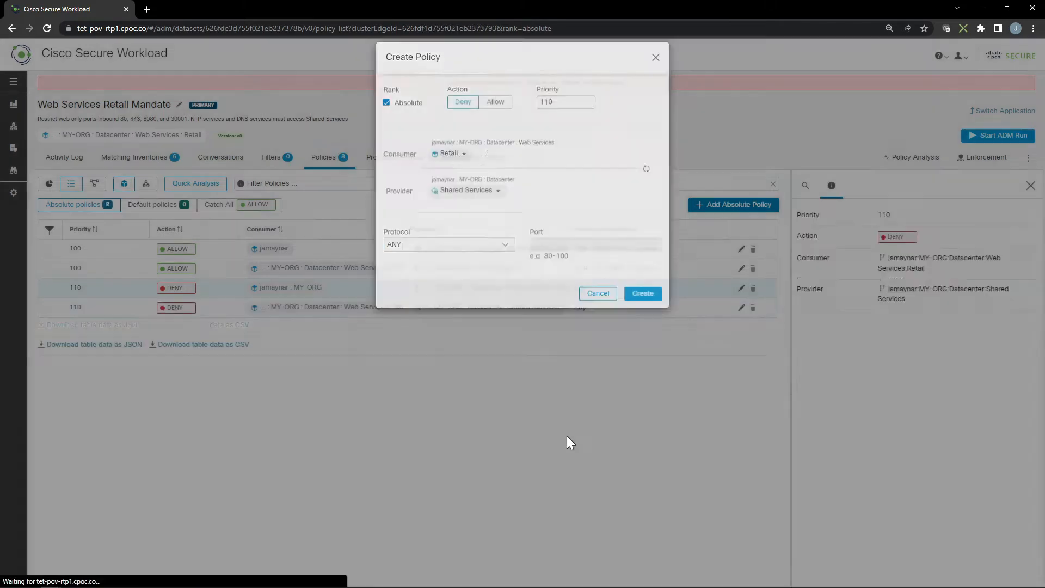
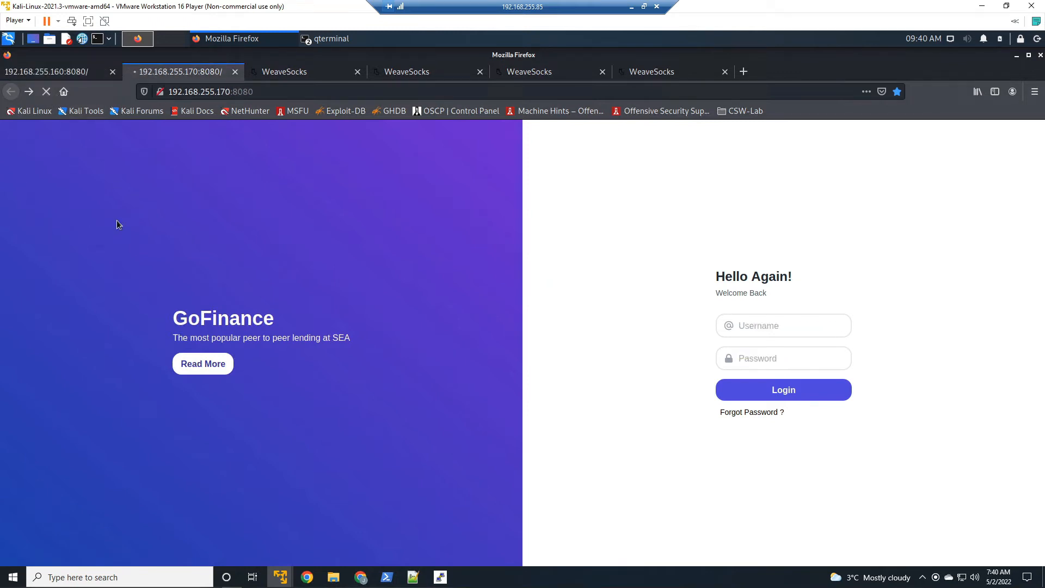
Step: Check each WeaveSocks web front end by reloading its page in every browser tab
click(299, 73)
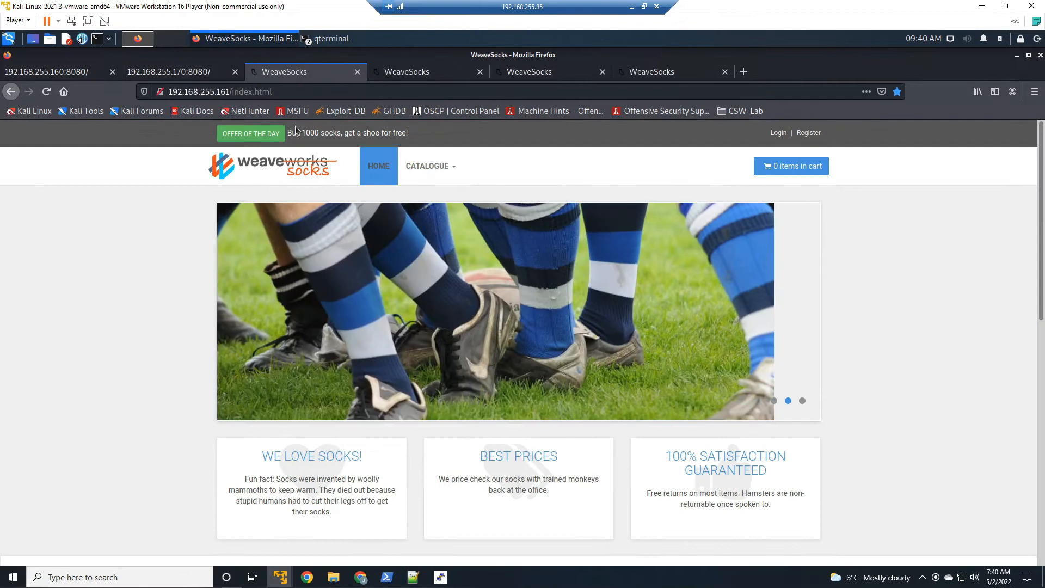
click(254, 171)
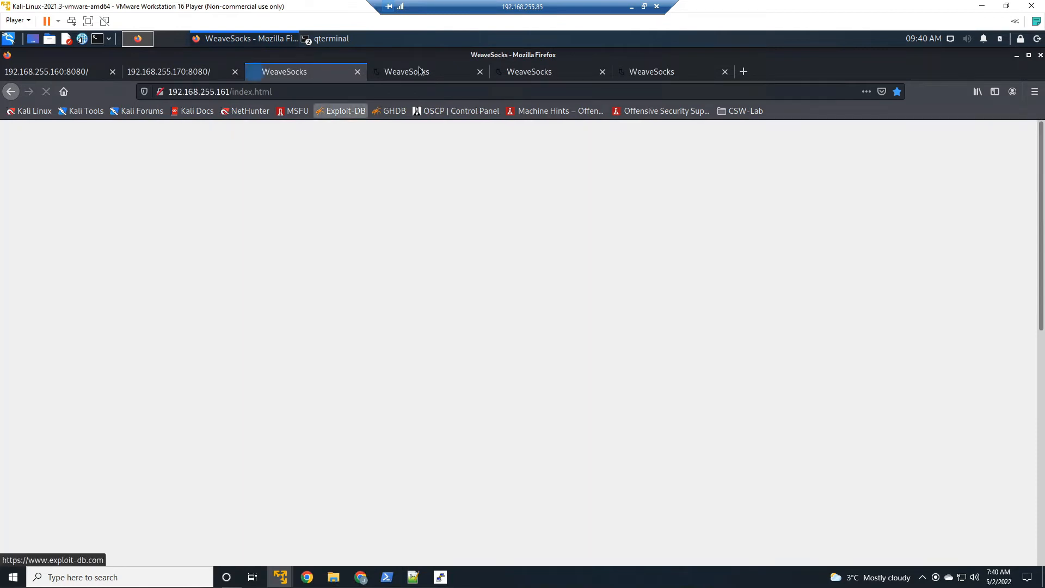
click(419, 71)
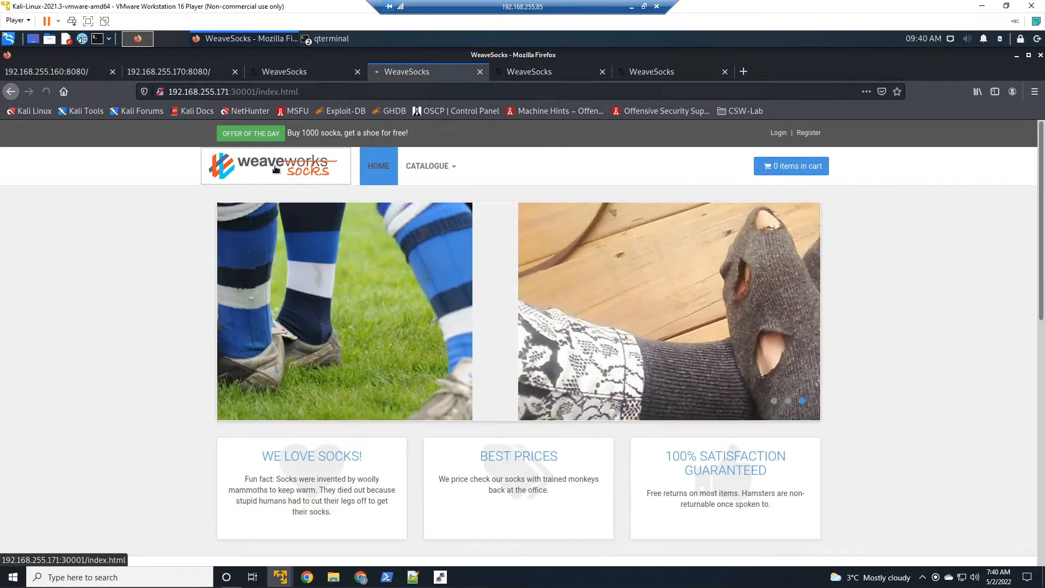
click(276, 167)
click(537, 76)
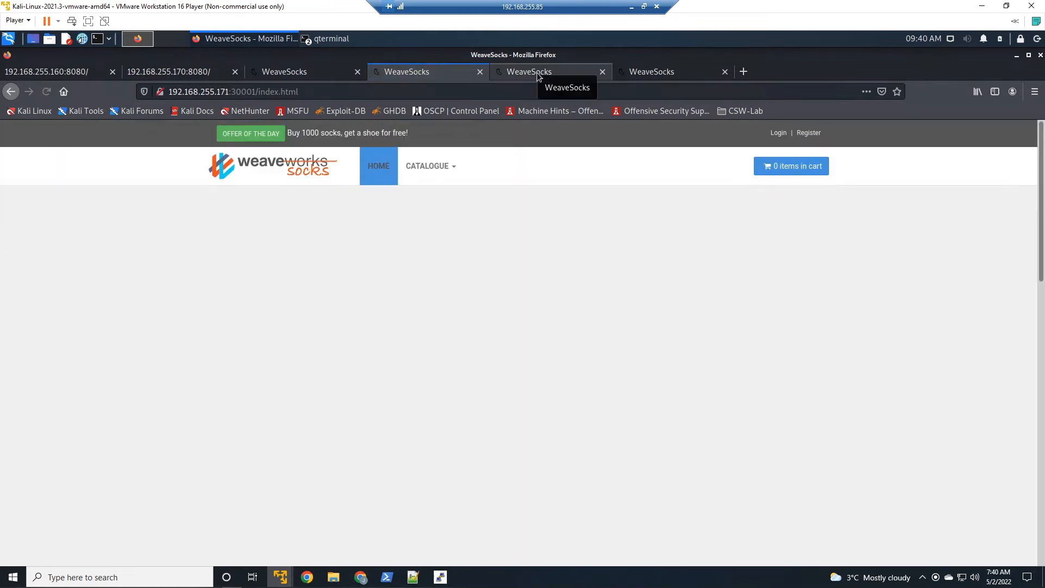
click(282, 170)
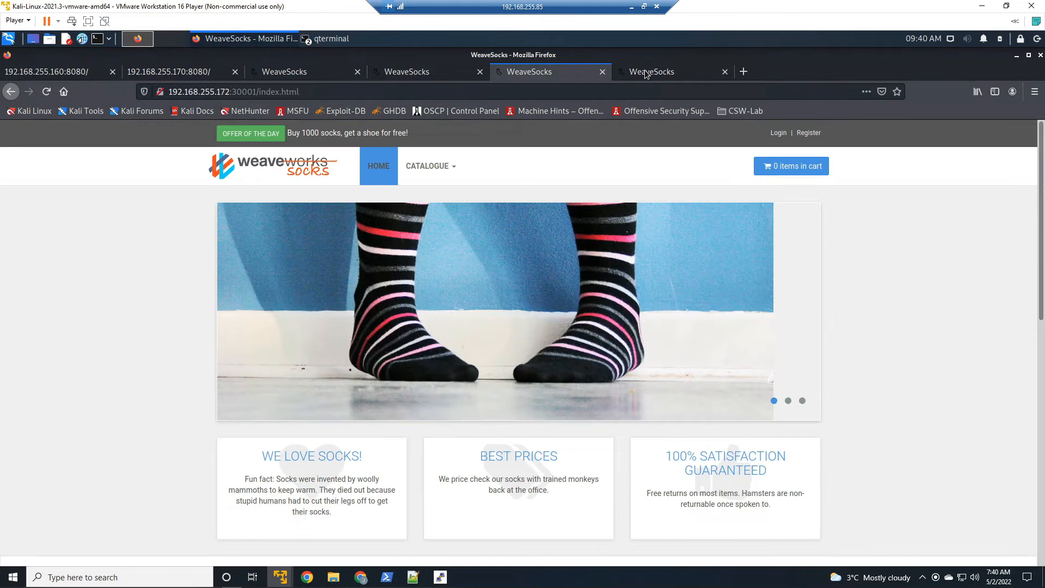
click(659, 77)
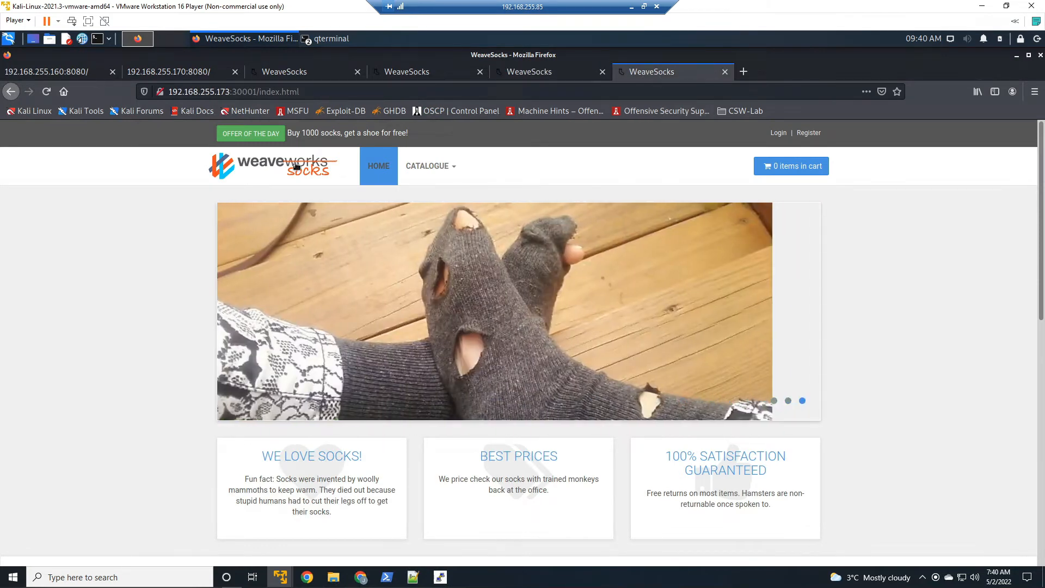
click(272, 166)
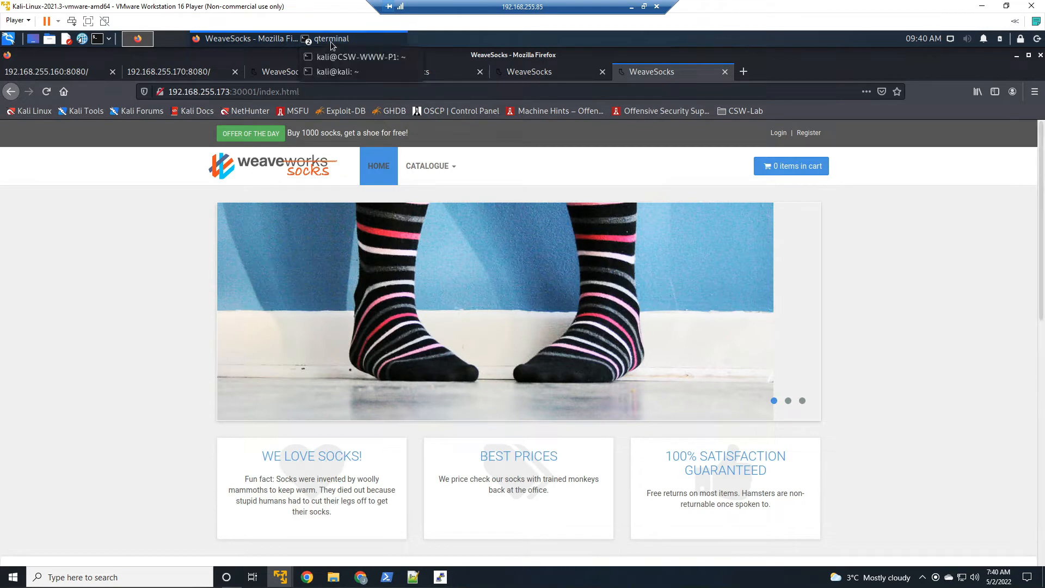
Step: Open the terminal, SSH into the web server at 192.168.255.160 as kali, and enter the account password
click(330, 62)
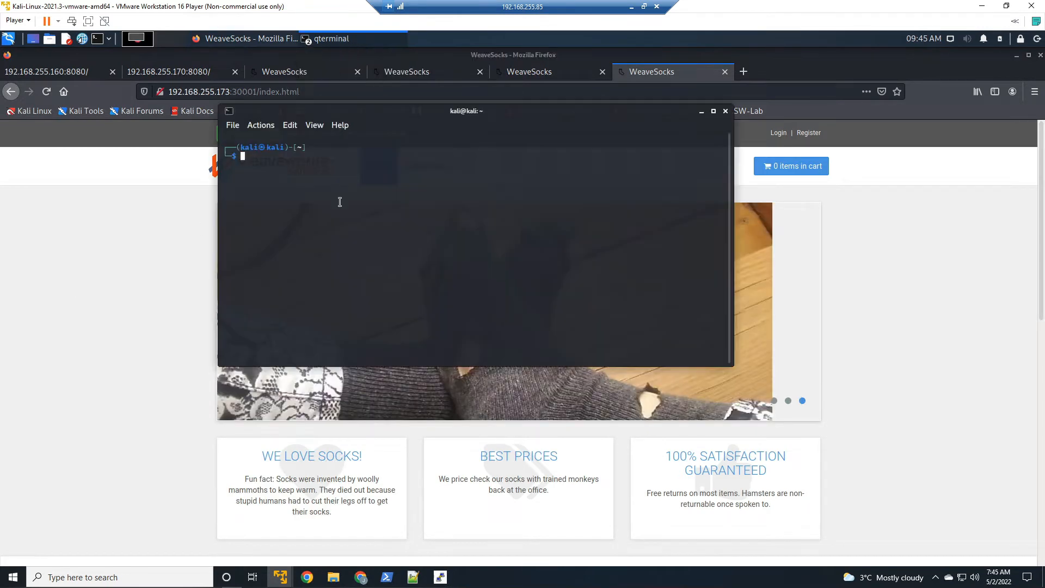
text(ssh kali@192.168.255.171)
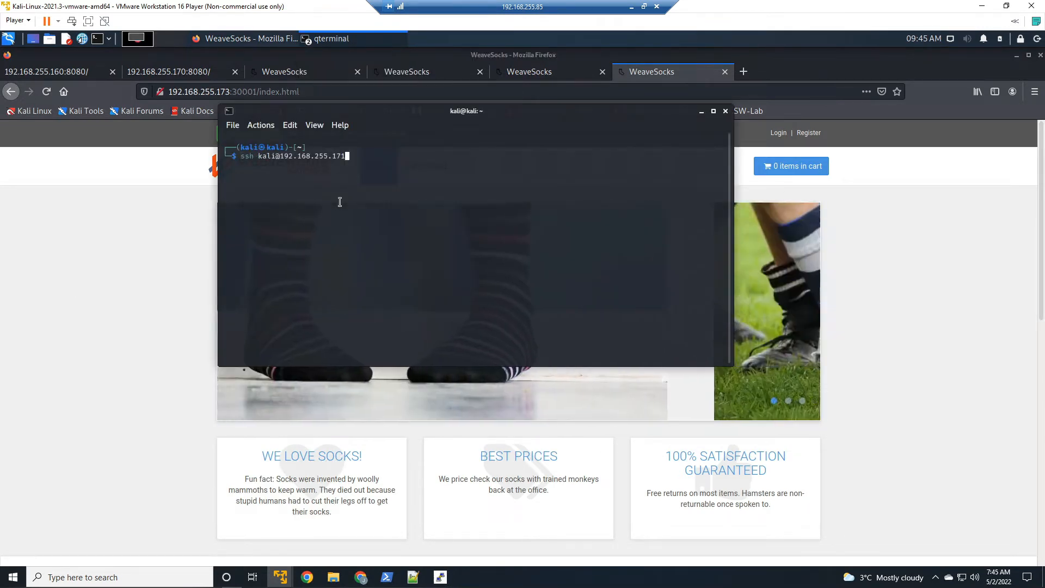
key(Return)
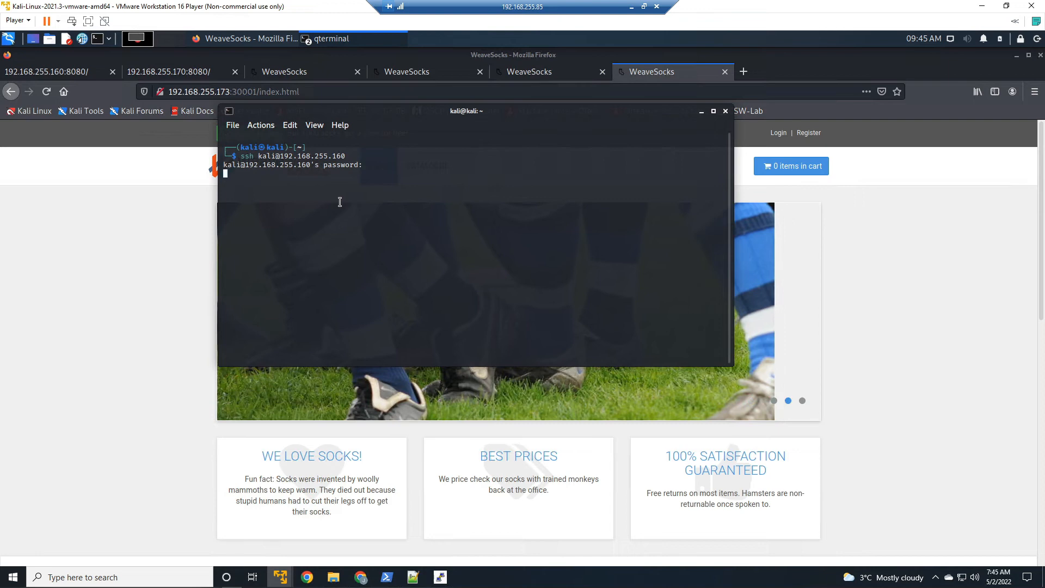
text(ar)
key(Return)
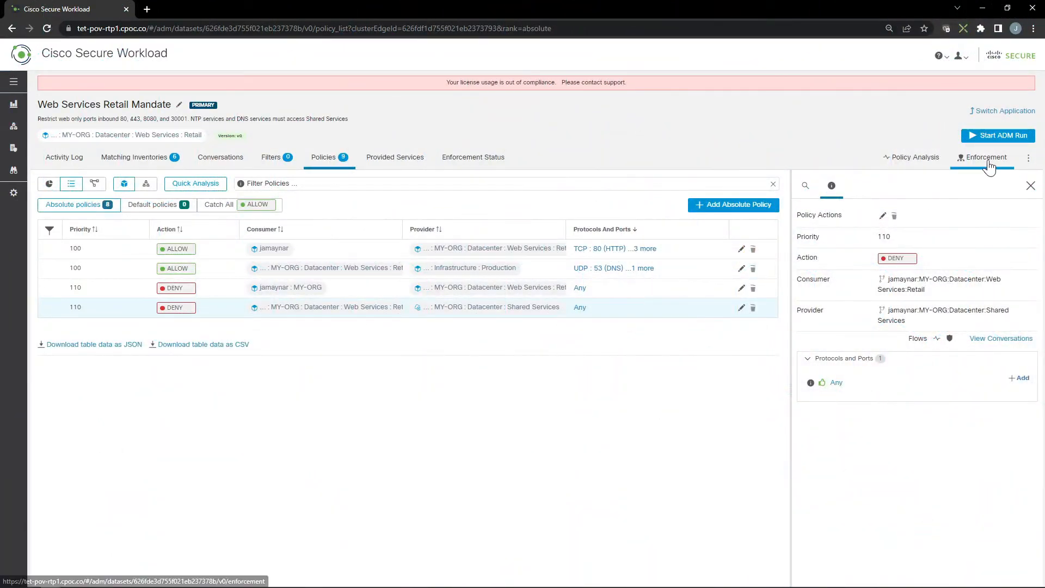
Step: Open the Enforce Policies wizard for the workspace and expand the port lists of the policy updates
click(986, 158)
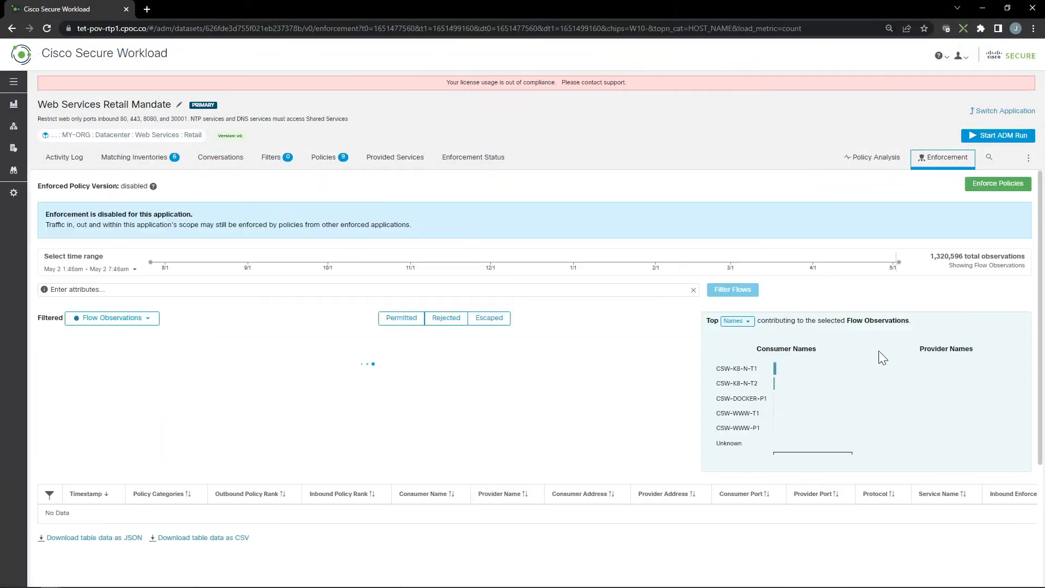
click(989, 185)
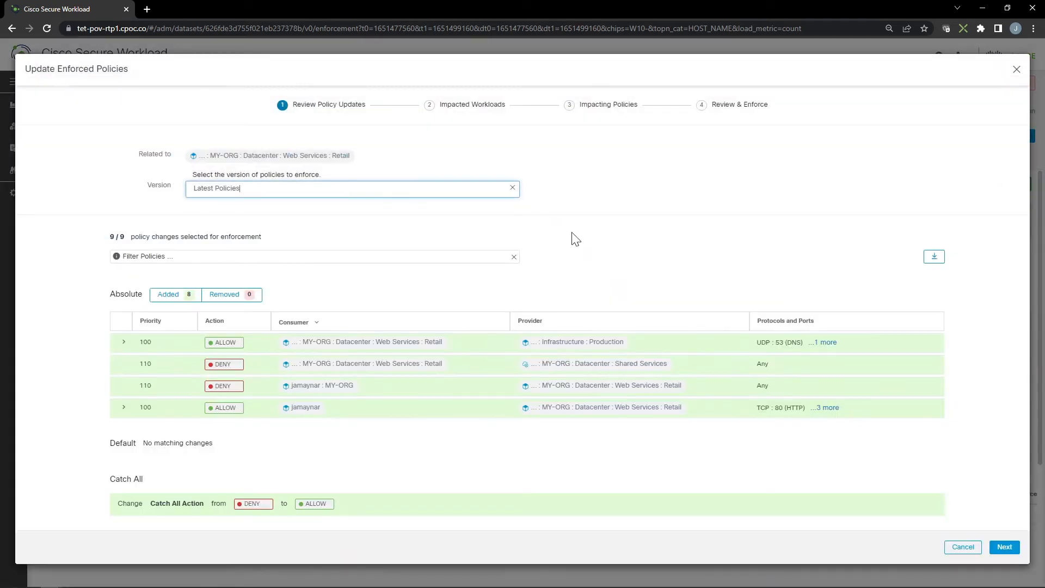
click(827, 343)
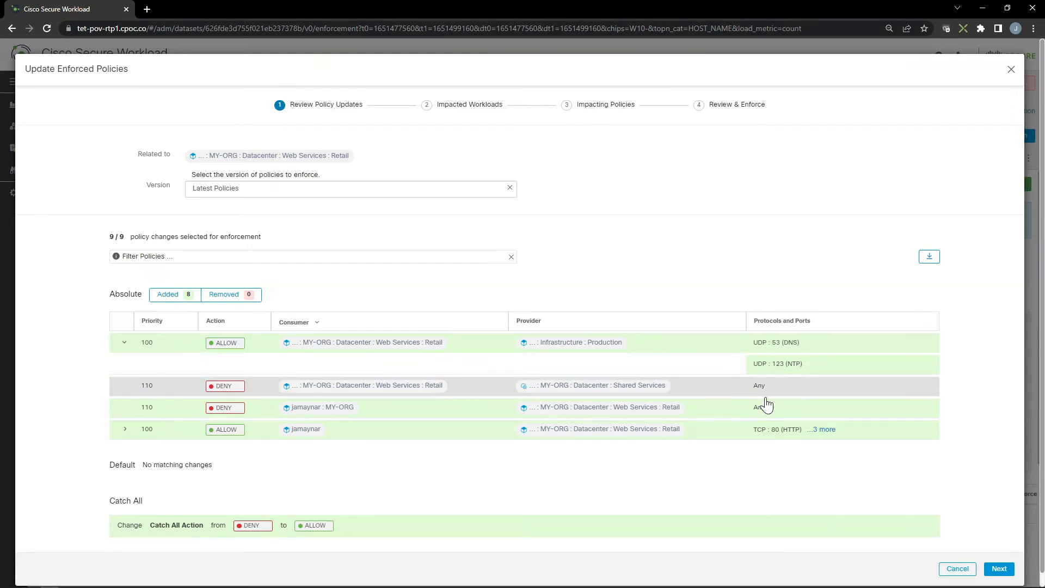
click(824, 431)
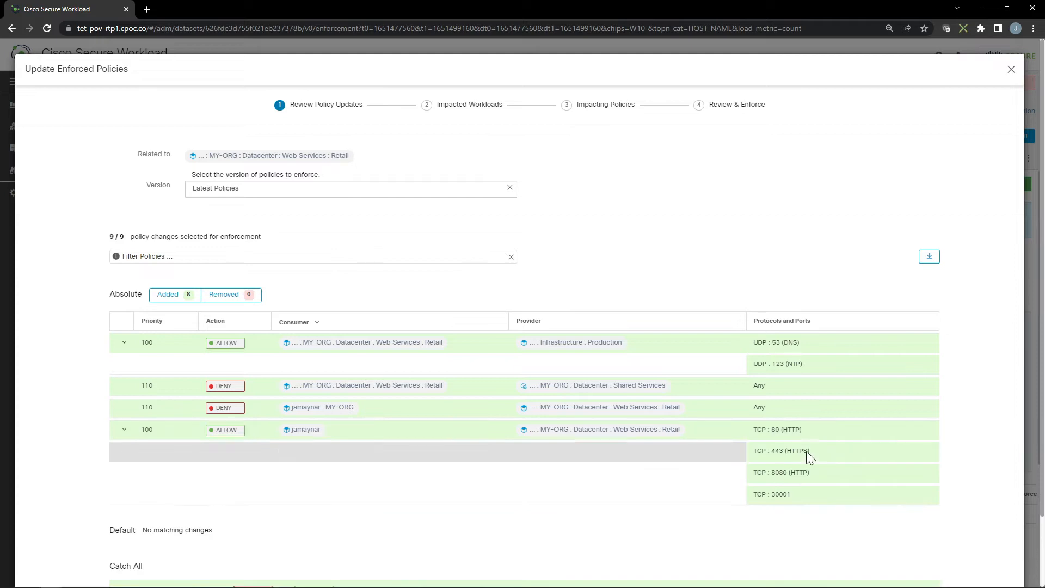
scroll(867, 473, down, 2)
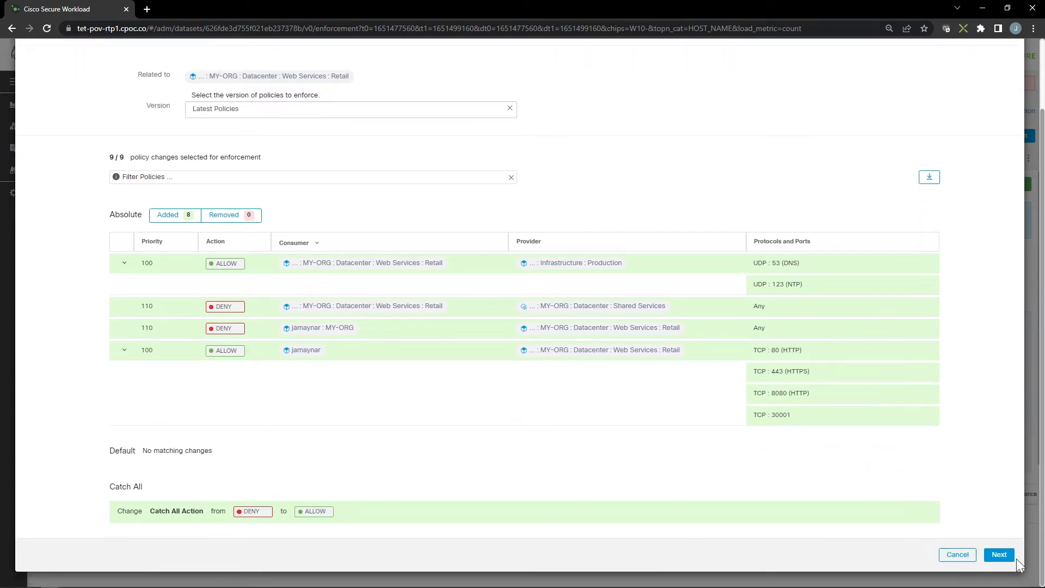
Step: Proceed through the wizard and enforce the latest policies with the description Retail Web Services Mandate
click(993, 558)
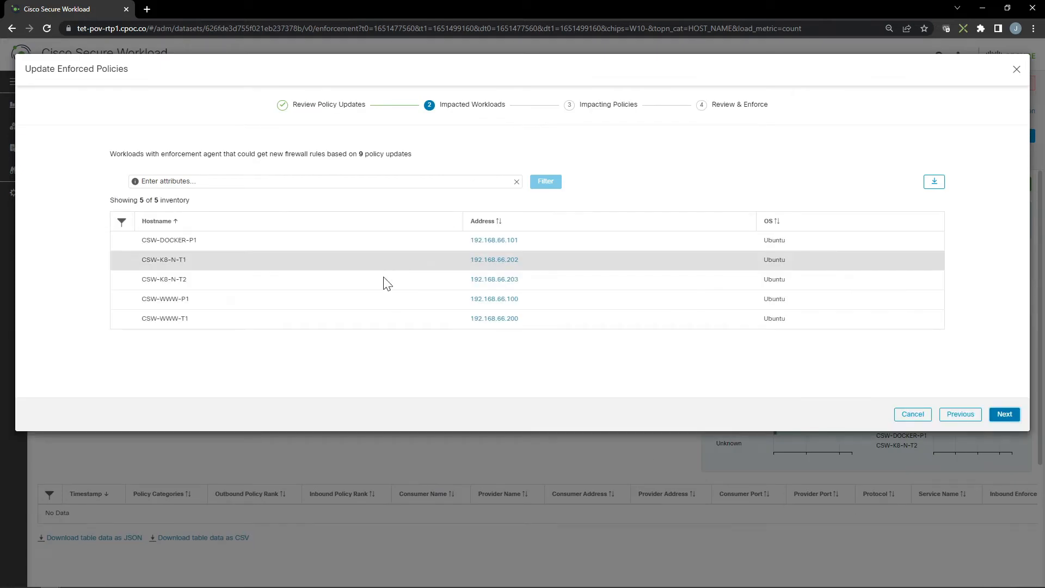
click(1006, 415)
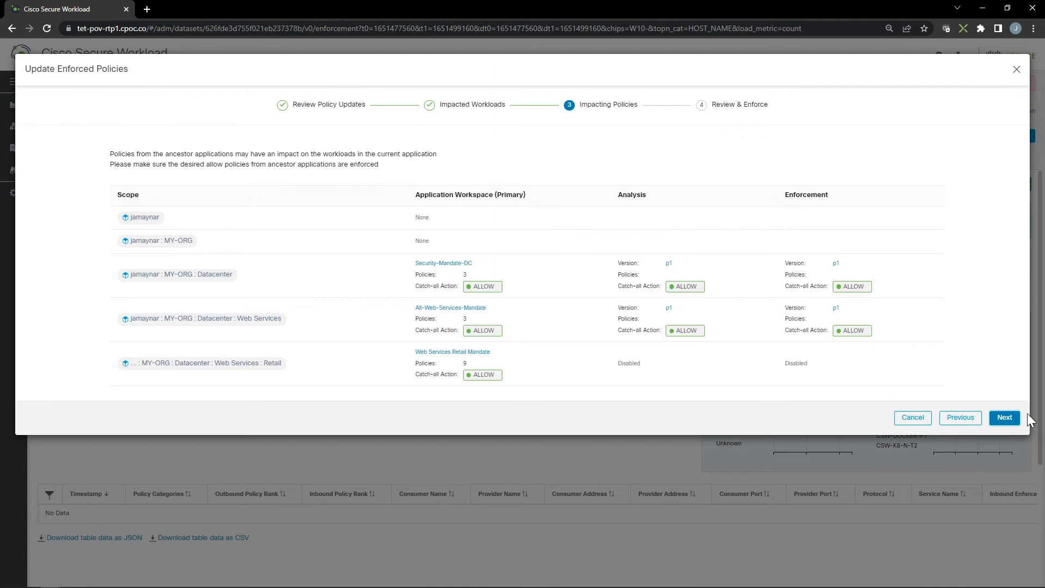
click(1006, 419)
text(Retail Web Services Mandate)
click(958, 469)
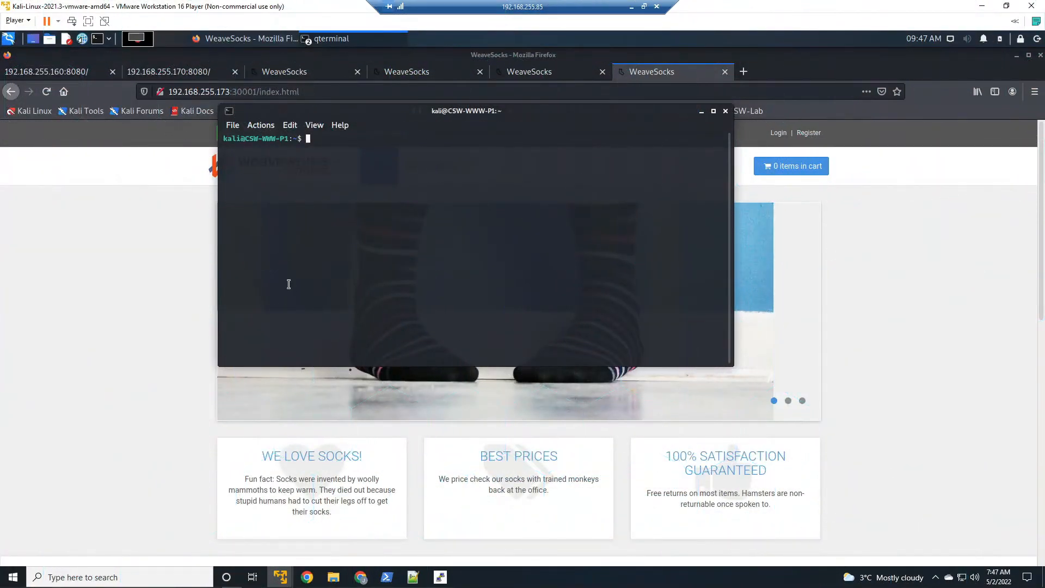
Step: List the server's iptables rules filtered for http with sudo iptables -L | grep http, then clear the terminal
text(sudo iptables -)
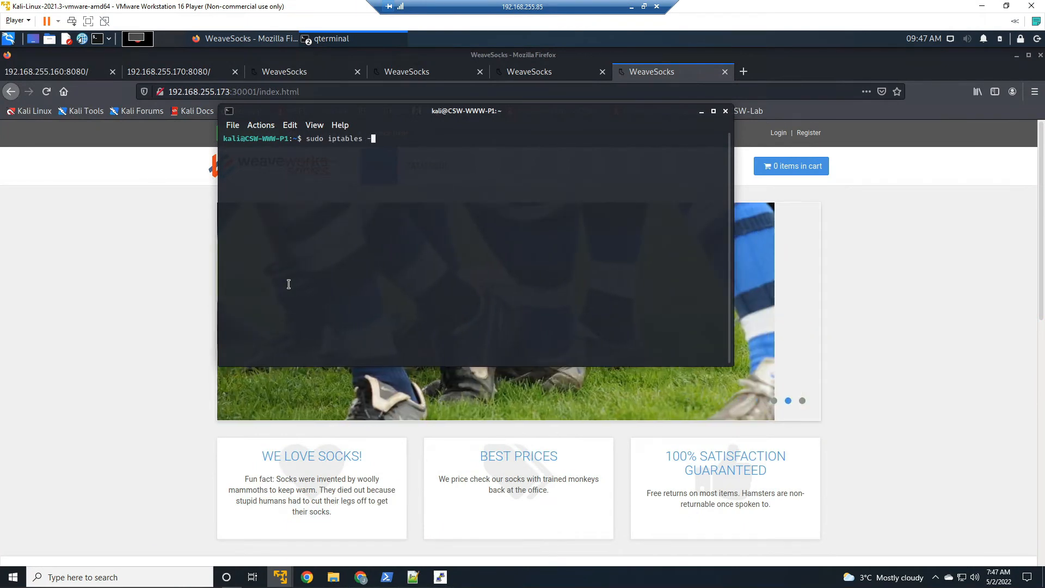
text(L | grep http)
key(Return)
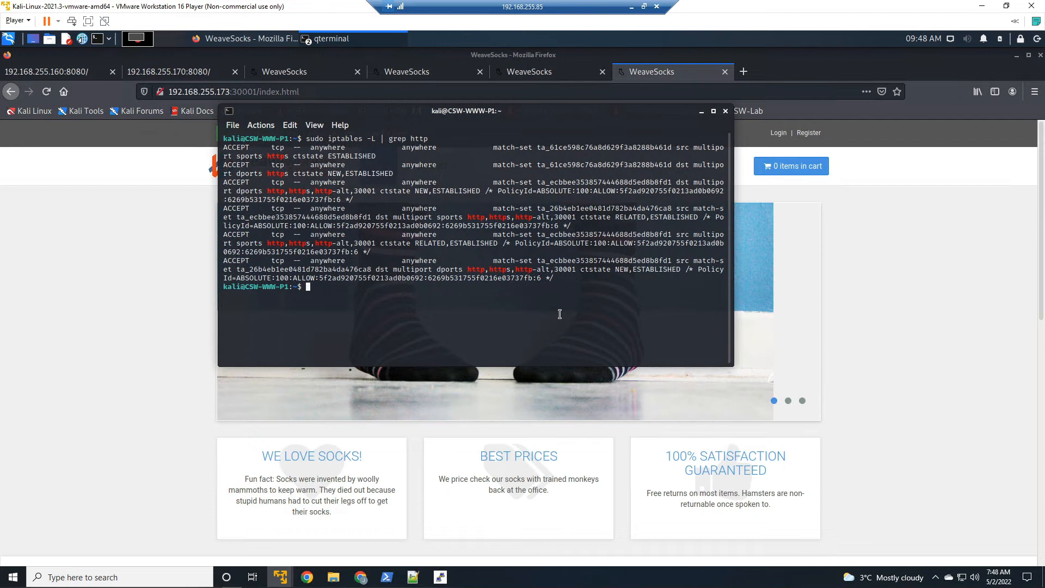
text(ar)
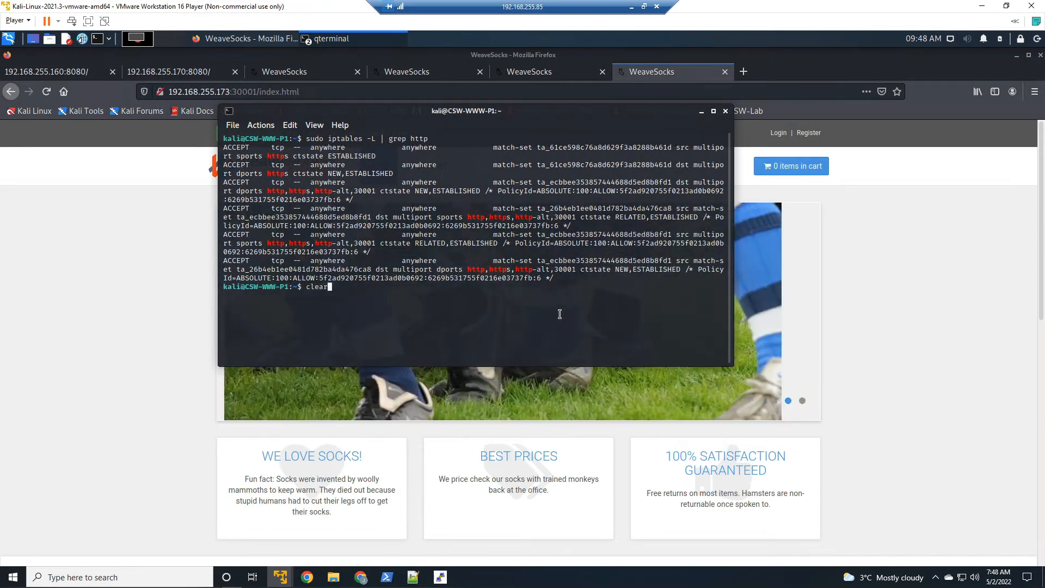
key(Return)
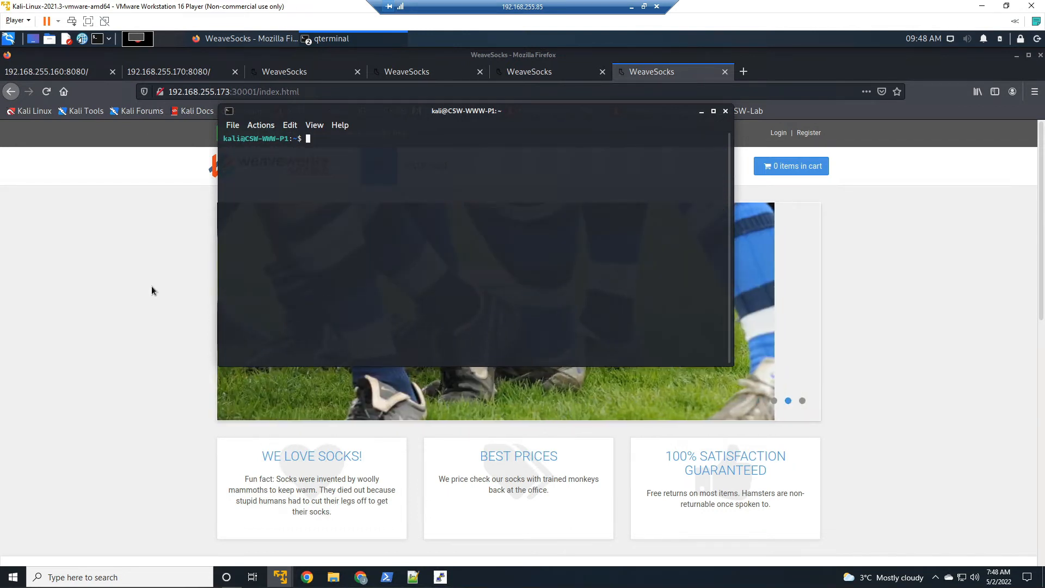
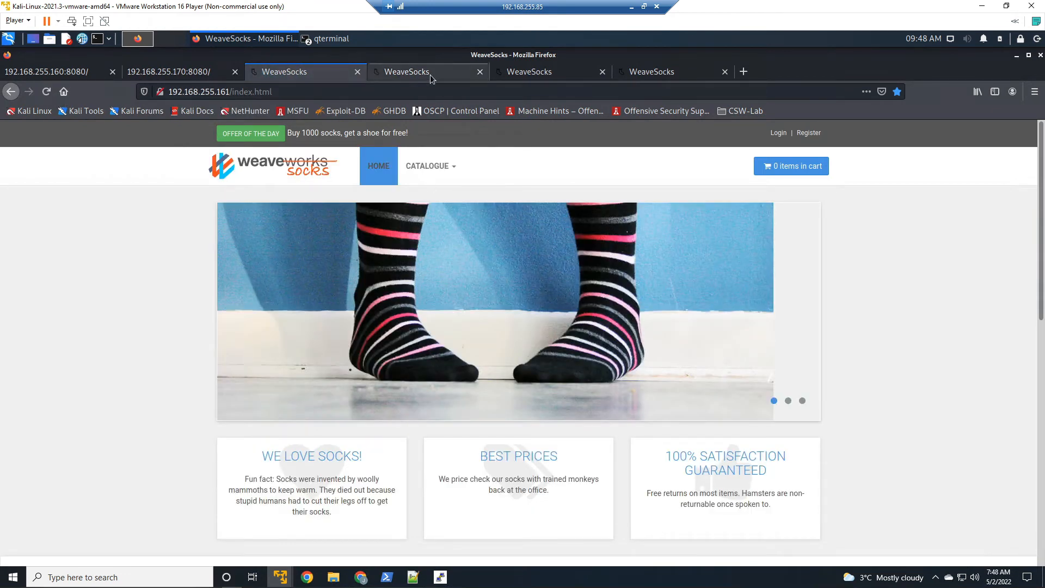
Step: Reload the WeaveSocks storefronts at 192.168.255.171, 192.168.255.172 and 192.168.255.173 to check they still respond
click(430, 75)
click(45, 92)
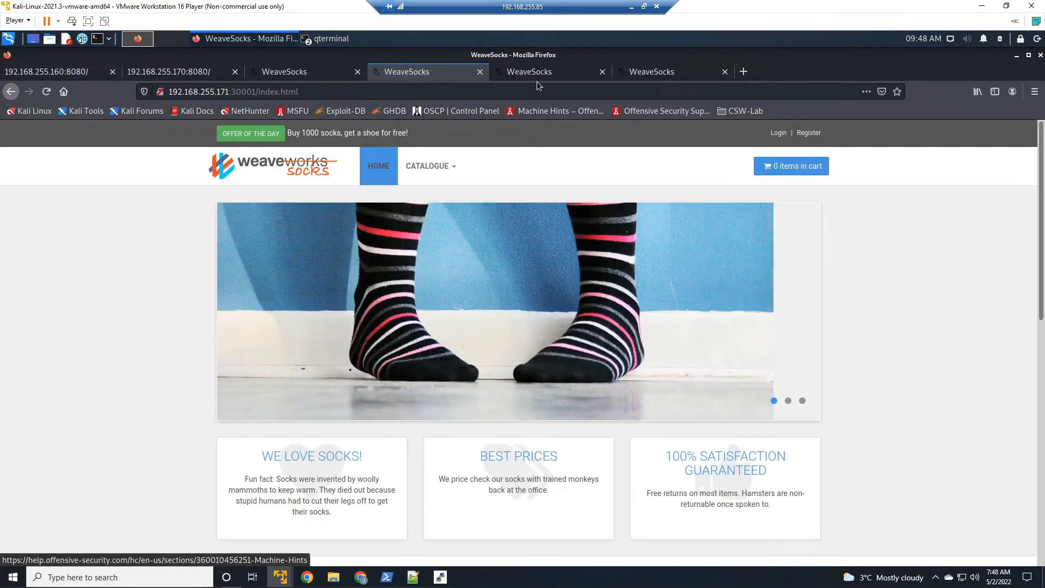
click(527, 71)
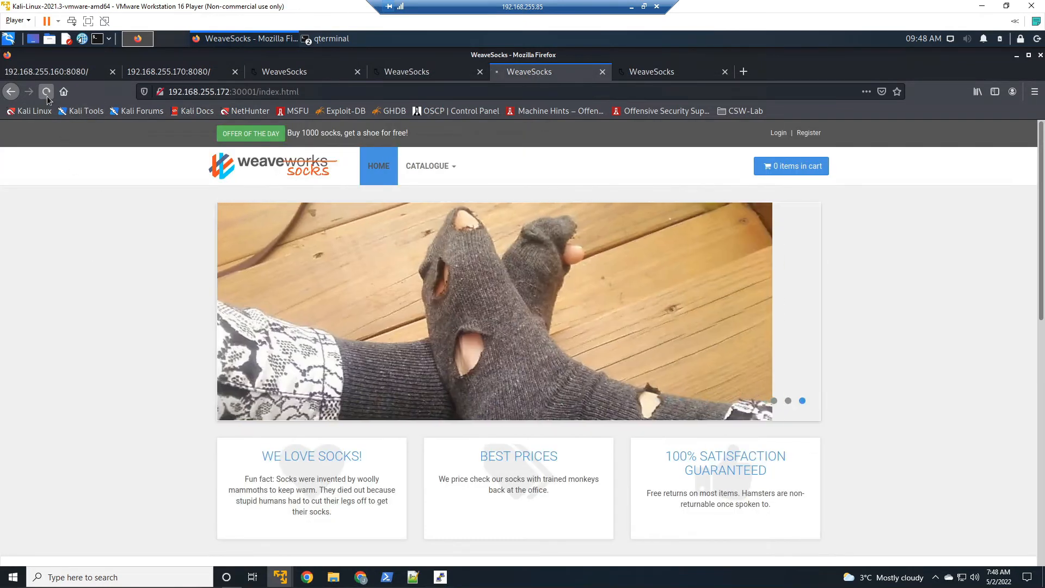
click(46, 92)
click(675, 75)
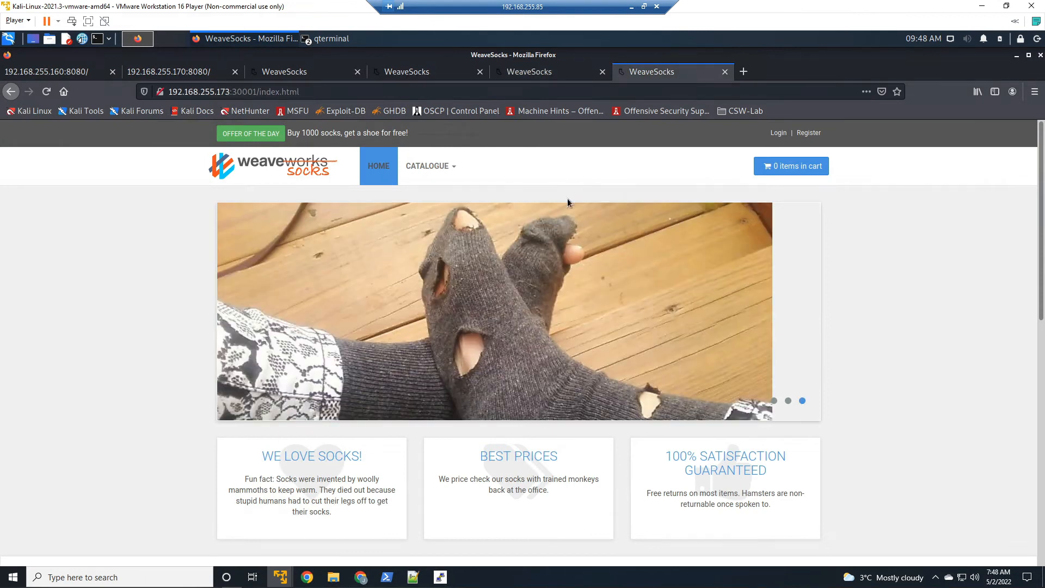
Step: Test the 192.168.255.173 storefront by filtering the catalogue for geek socks, opening YouTube.sock, and returning home
mouse_move(446, 167)
click(229, 295)
click(245, 452)
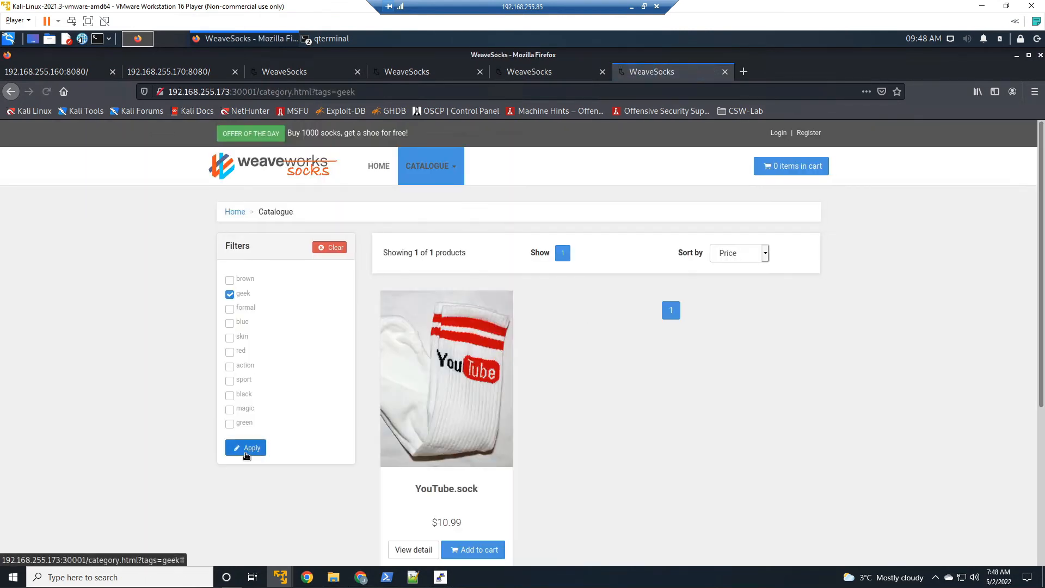
click(450, 393)
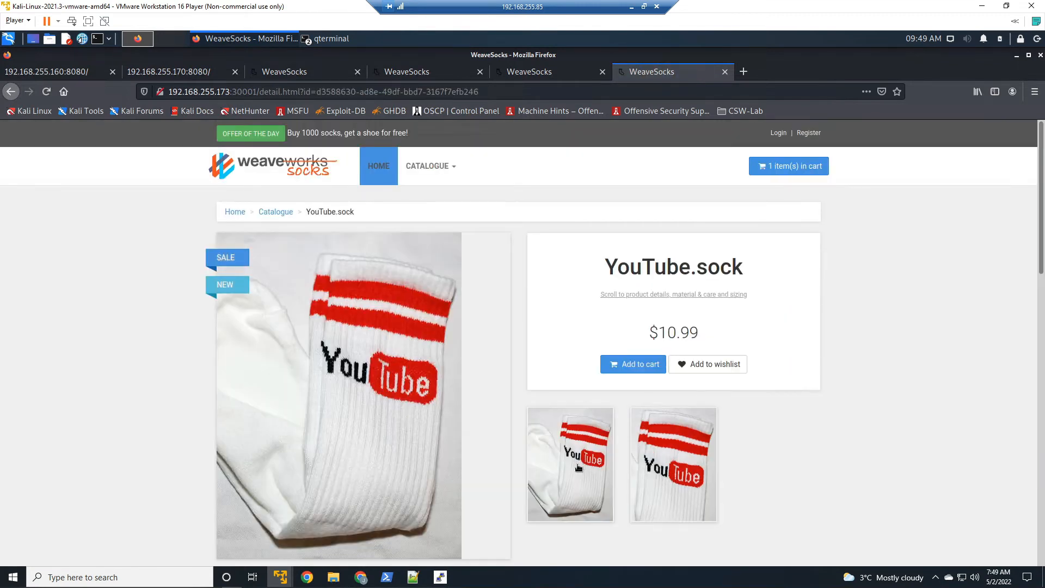
click(336, 170)
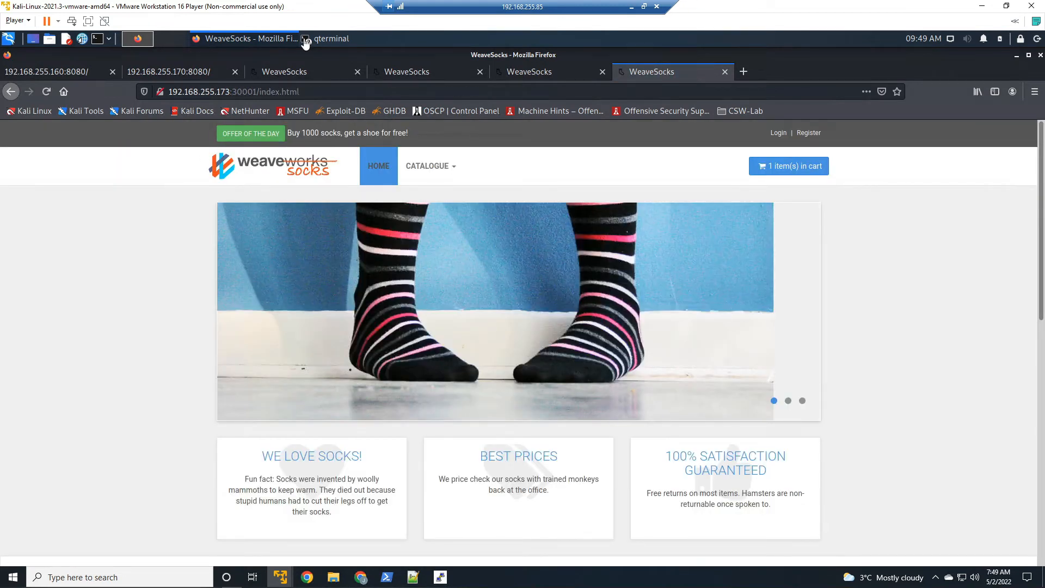
Step: Switch to the terminal, exit the SSH session on the web server, and recall the previous ssh command
click(337, 46)
click(338, 60)
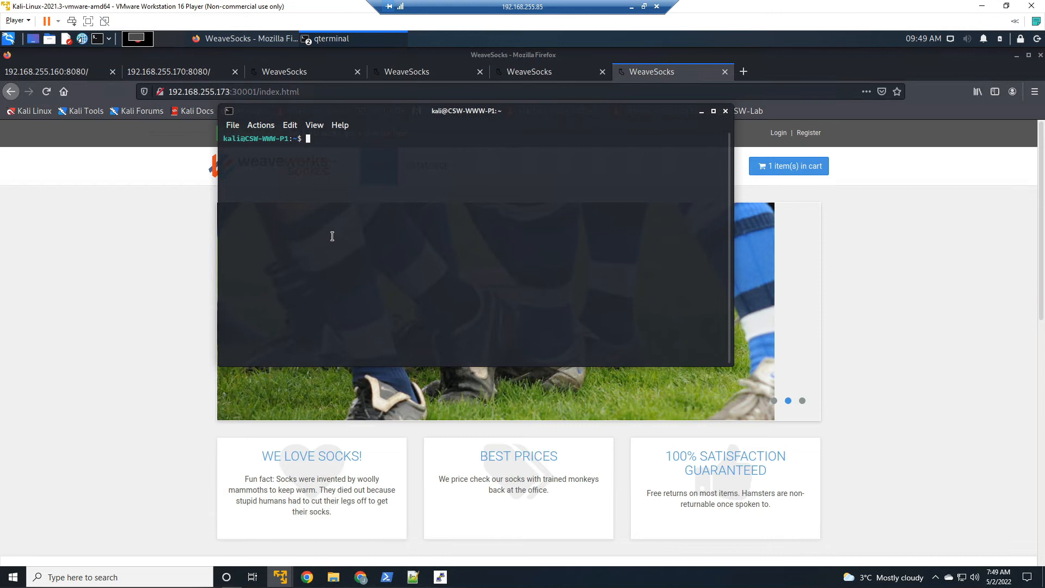
text(exit)
key(Return)
key(Up)
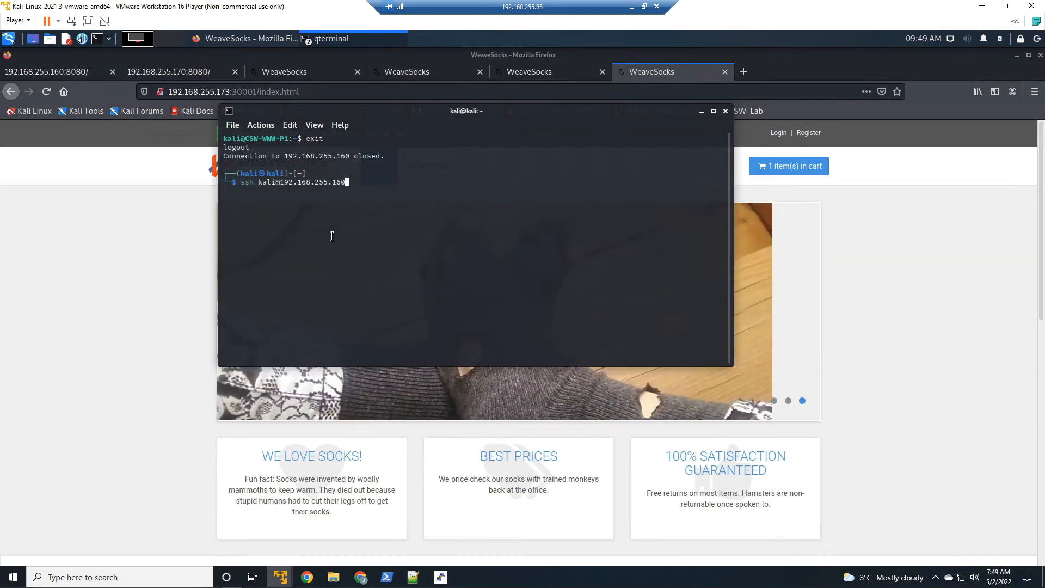
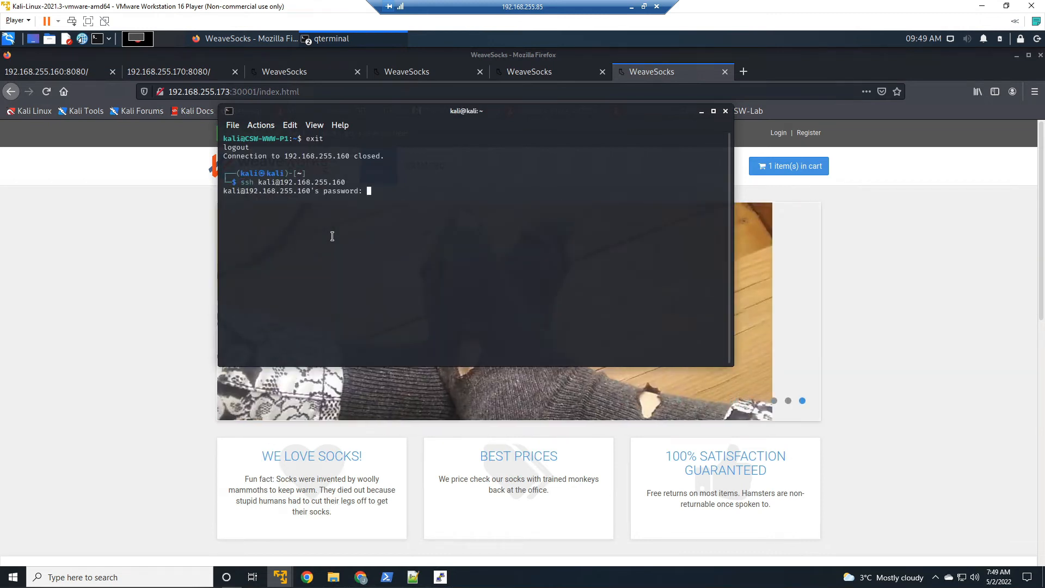
Step: Submit the account password to reconnect over SSH to the web server at 192.168.255.160
key(Return)
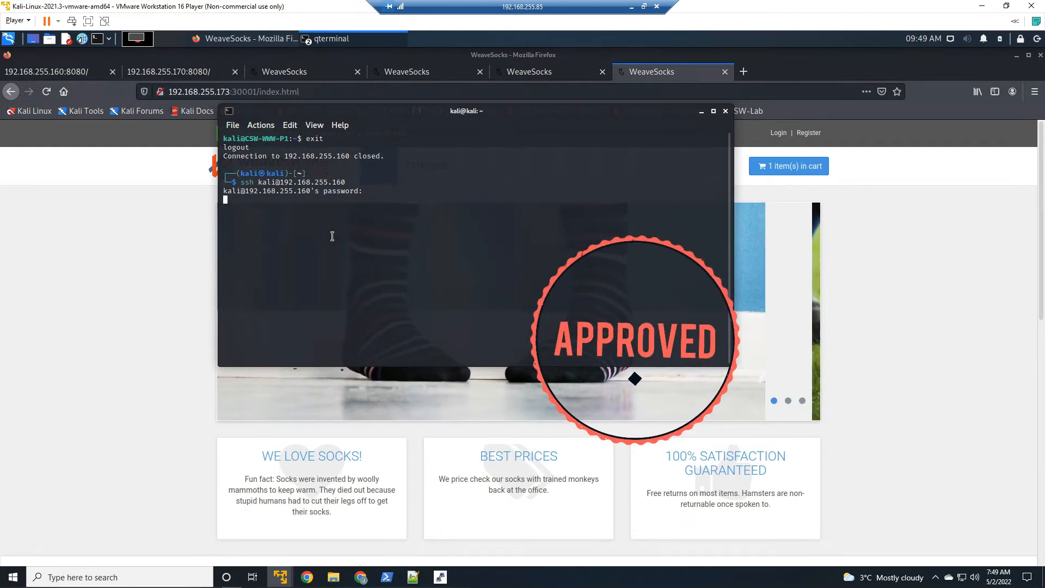
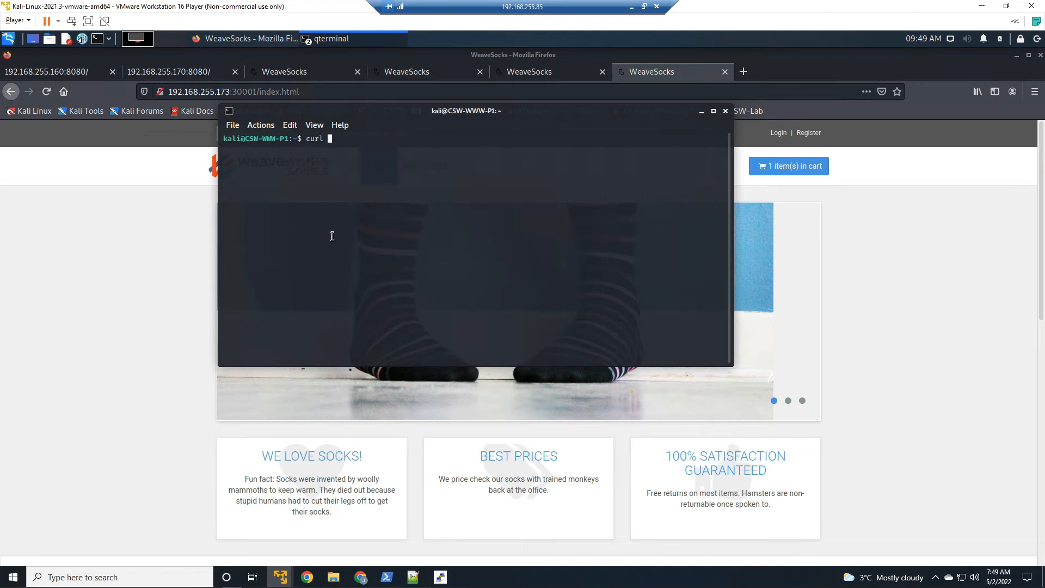
Step: Test a connection from the web server to 192.168.66.200:8112 with curl, and cancel the pending request
text(curl 192.168.66)
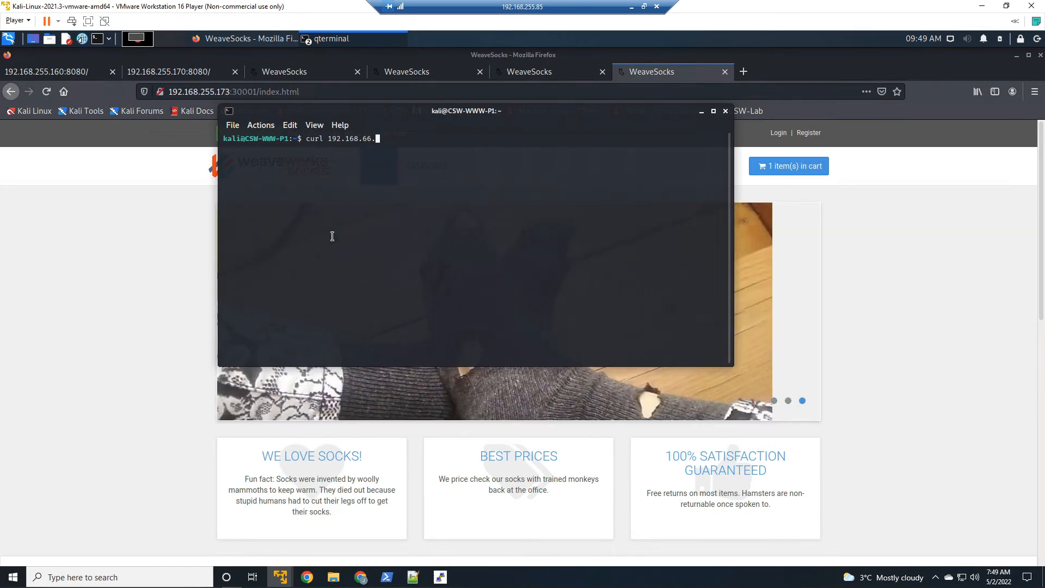
text(.200:)
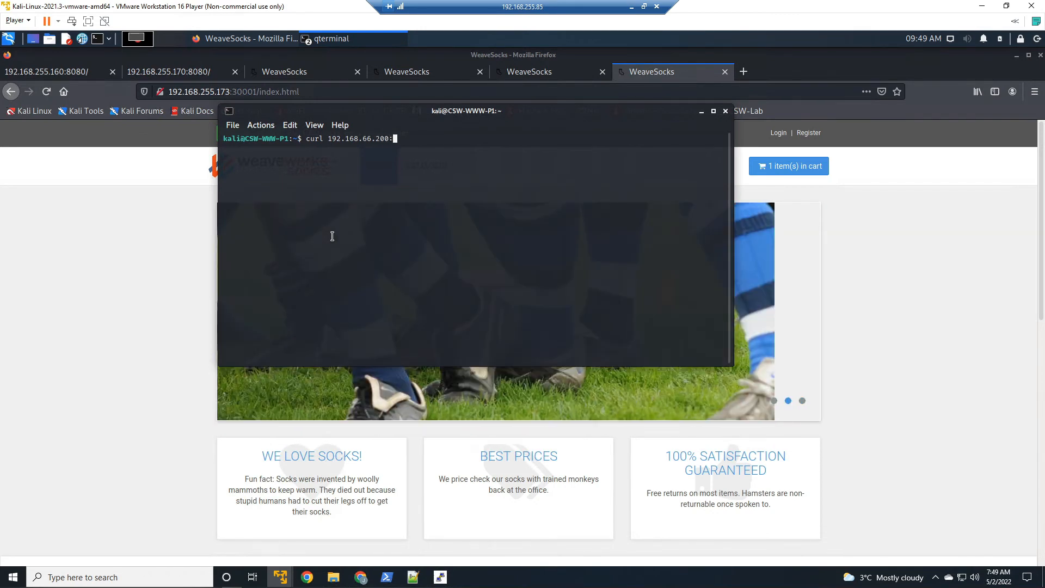
text(8112)
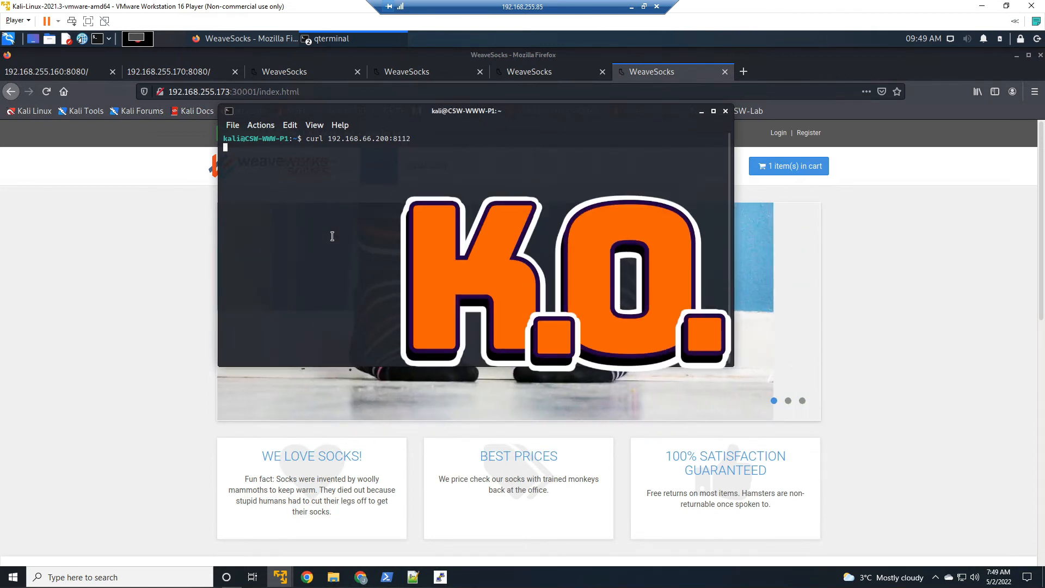
key(ctrl+c)
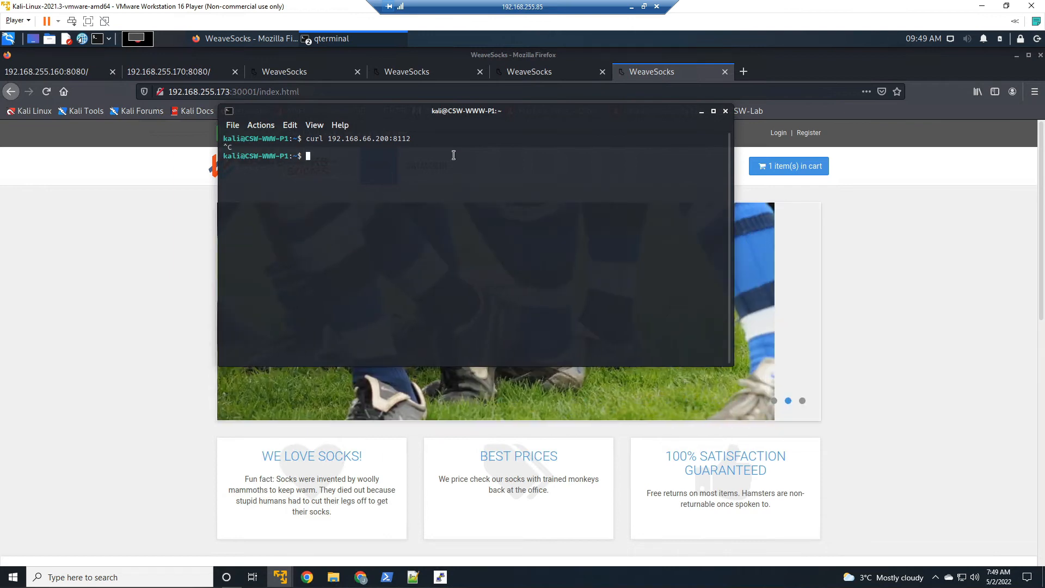
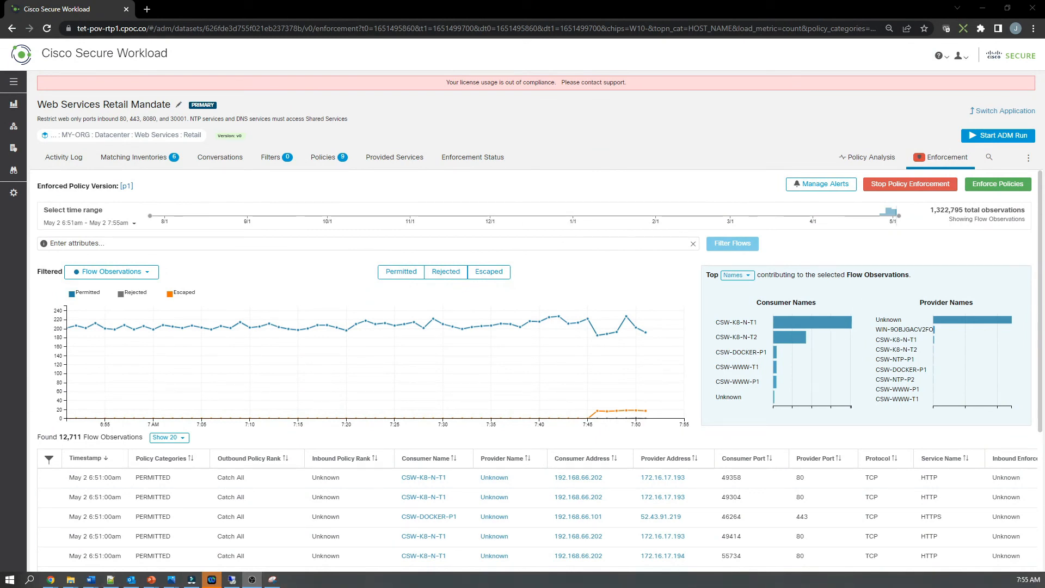
Step: Filter the flow observations to rejected flows only and open the details of the rejected flow to port 8112
click(400, 274)
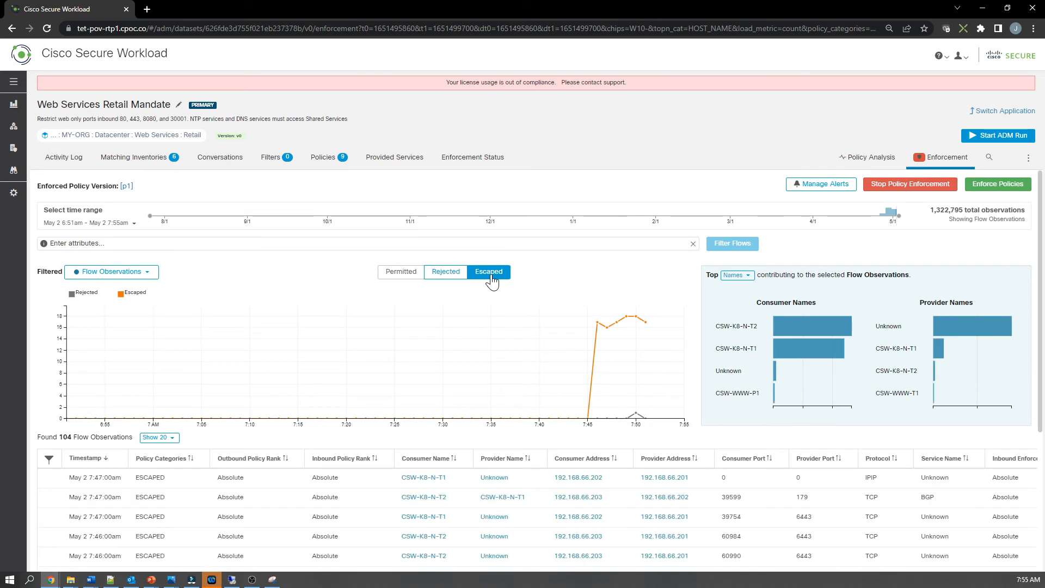
click(491, 278)
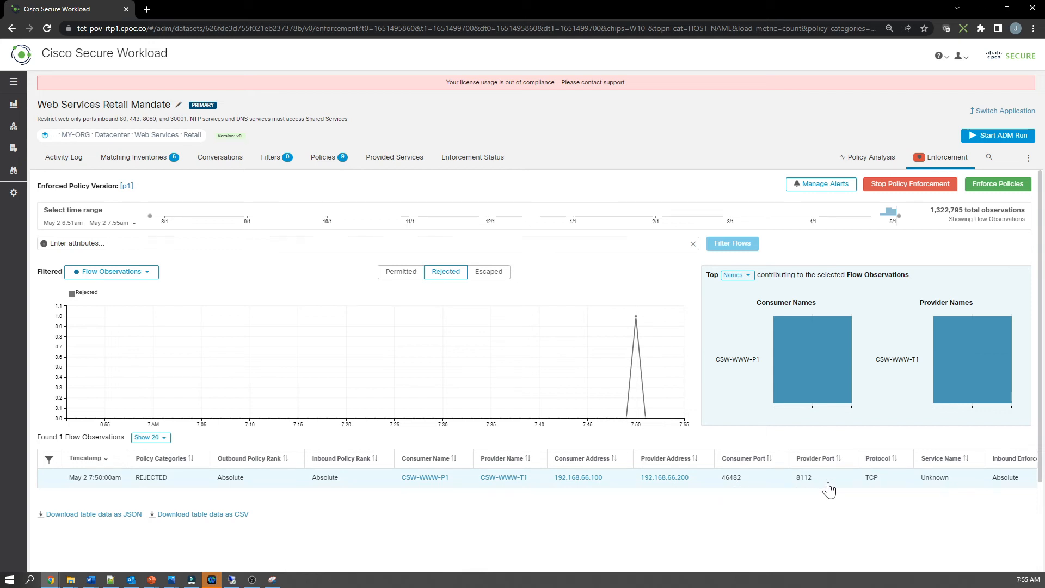
click(759, 483)
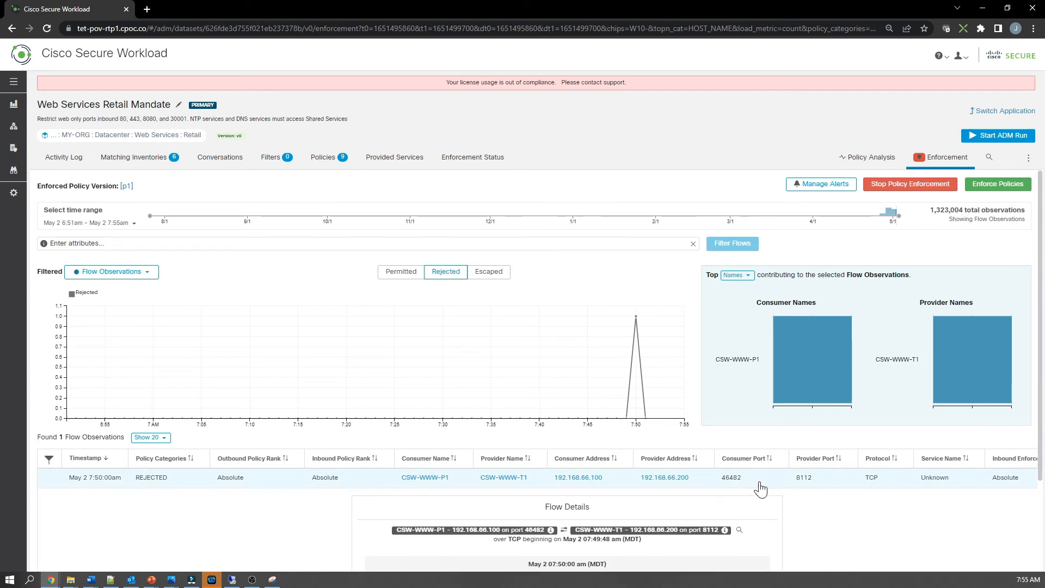
scroll(758, 483, down, 5)
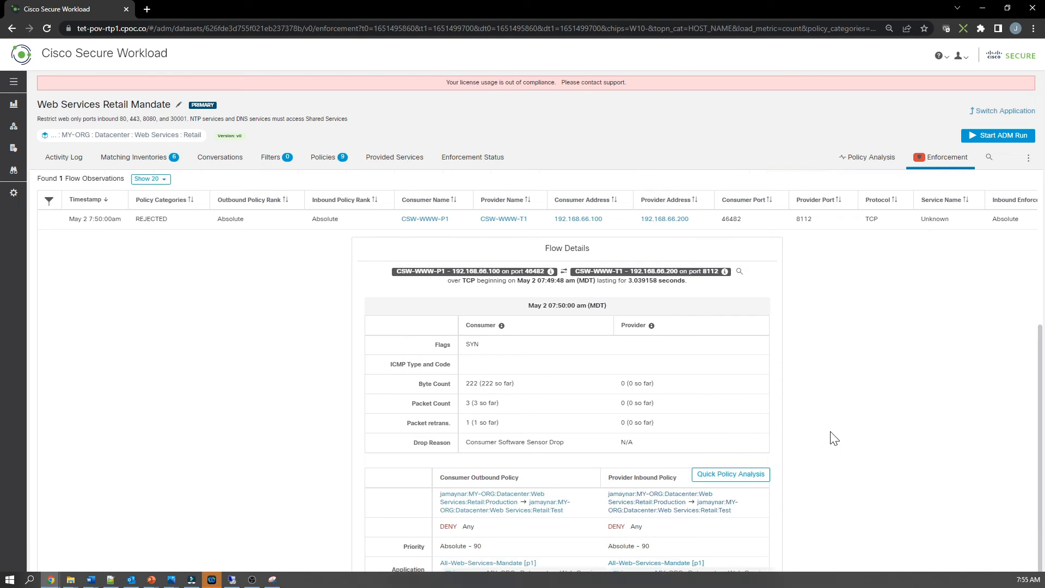
scroll(834, 438, down, 1)
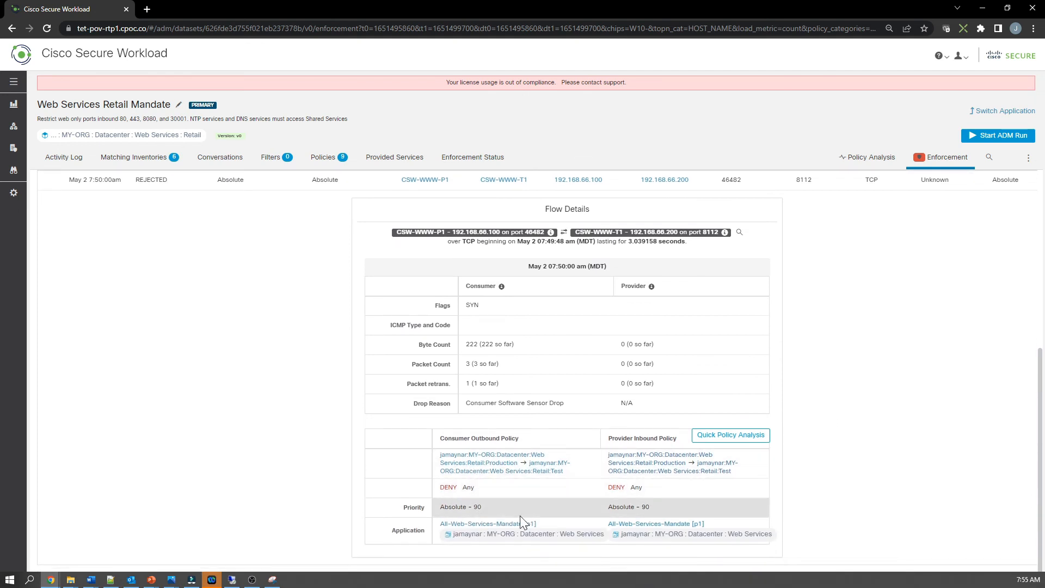
Step: Run a quick policy analysis against enforced policies for TCP from 192.168.255.85 to 192.168.66.200 on port 80
click(731, 434)
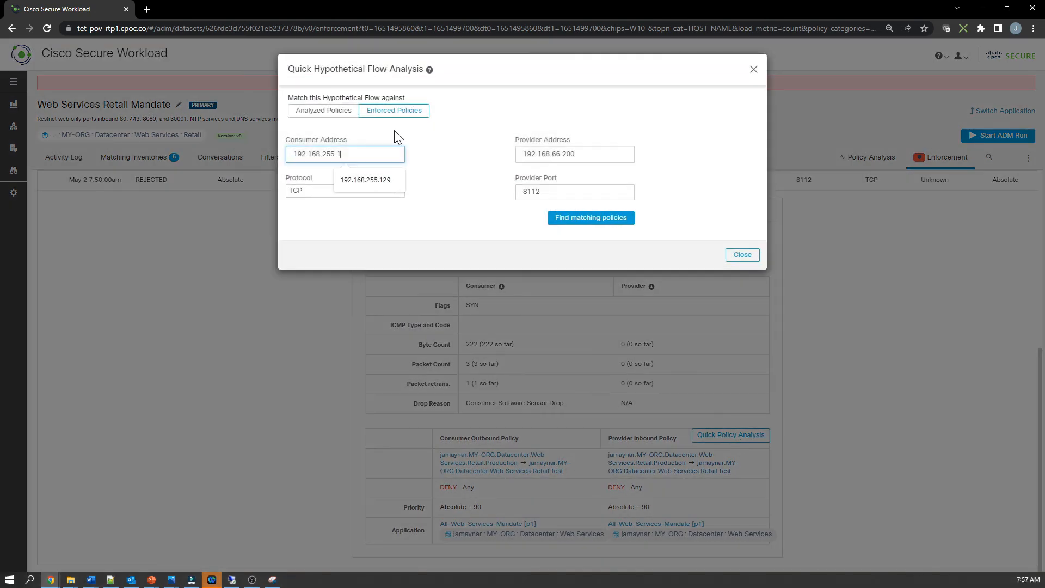
key(BackSpace)
text(85)
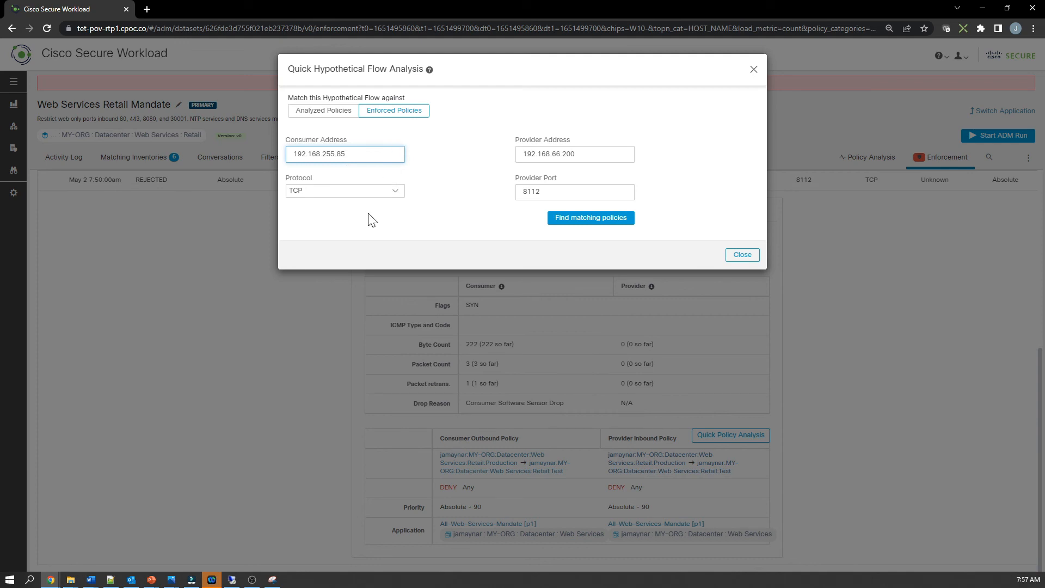
key(Tab)
key(Tab)
key(Tab)
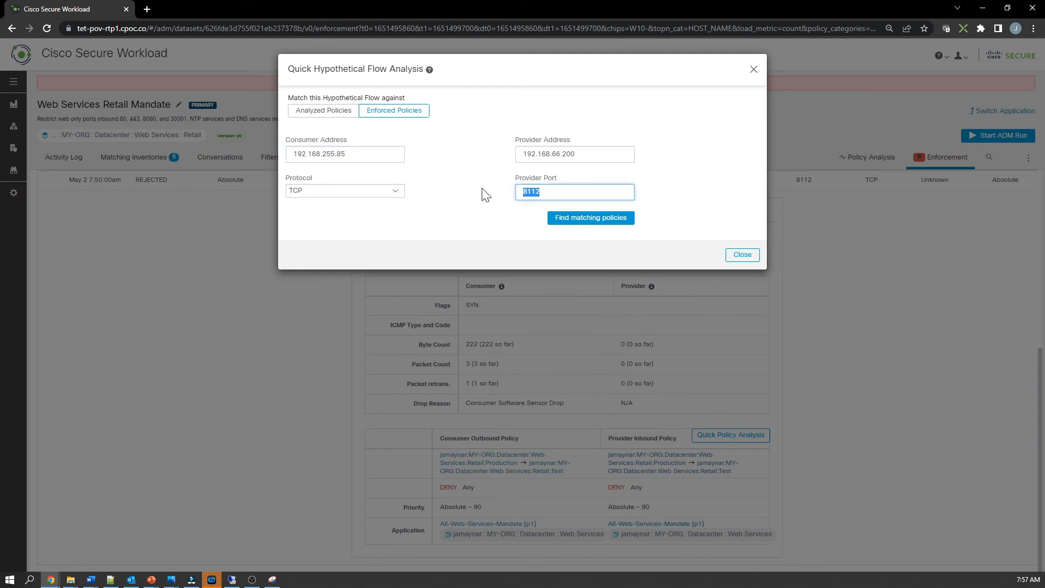
text(80)
click(513, 227)
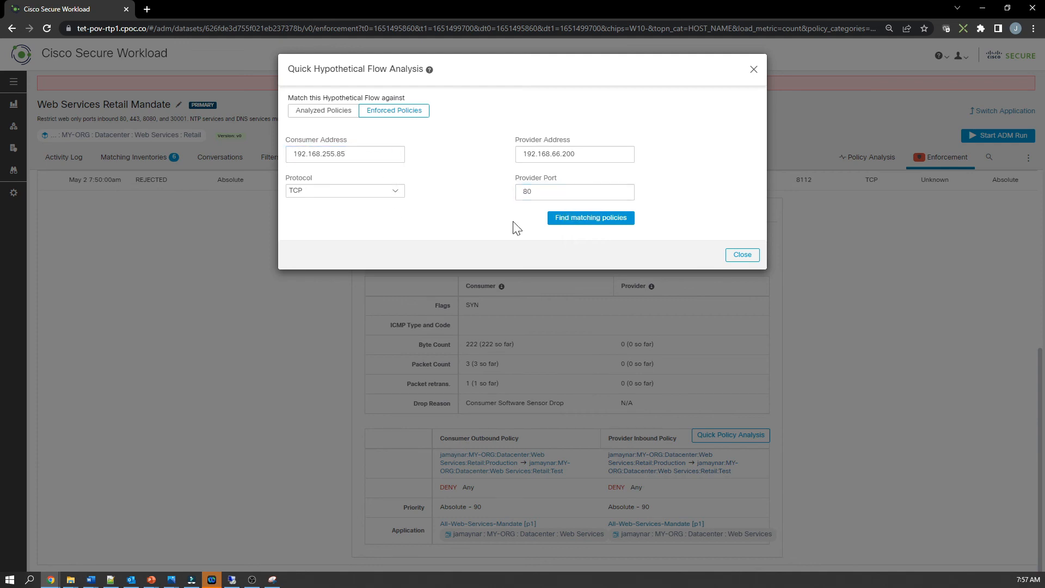
click(583, 218)
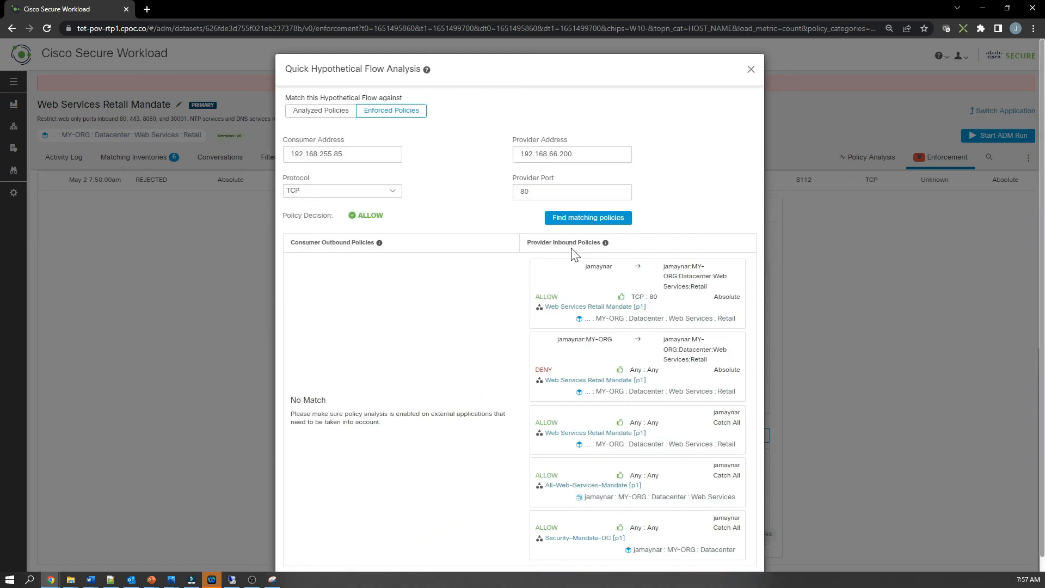
Step: Re-run the hypothetical flow analysis with the provider port set to 8080
click(548, 192)
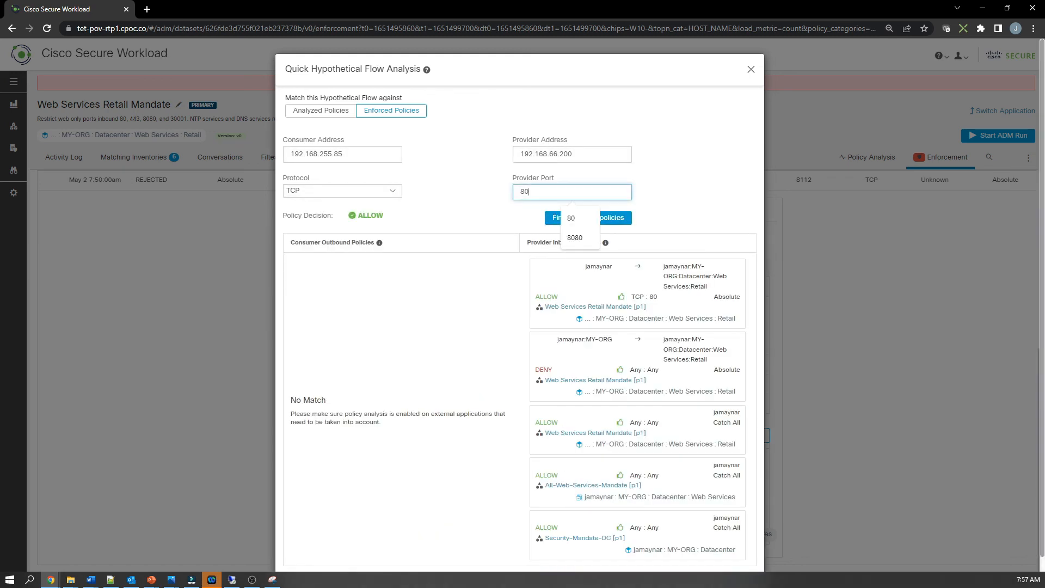
text(80)
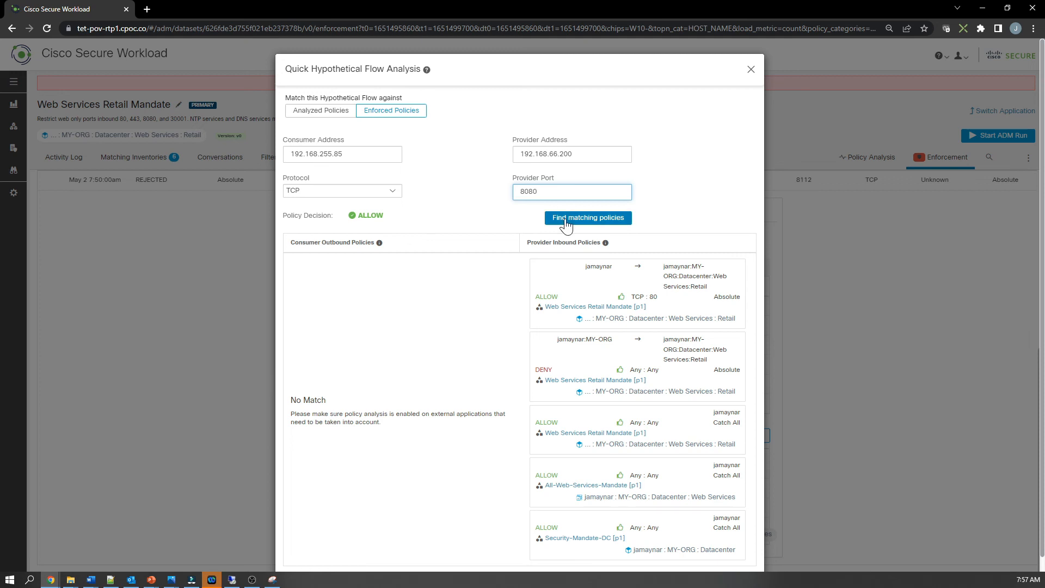
click(568, 218)
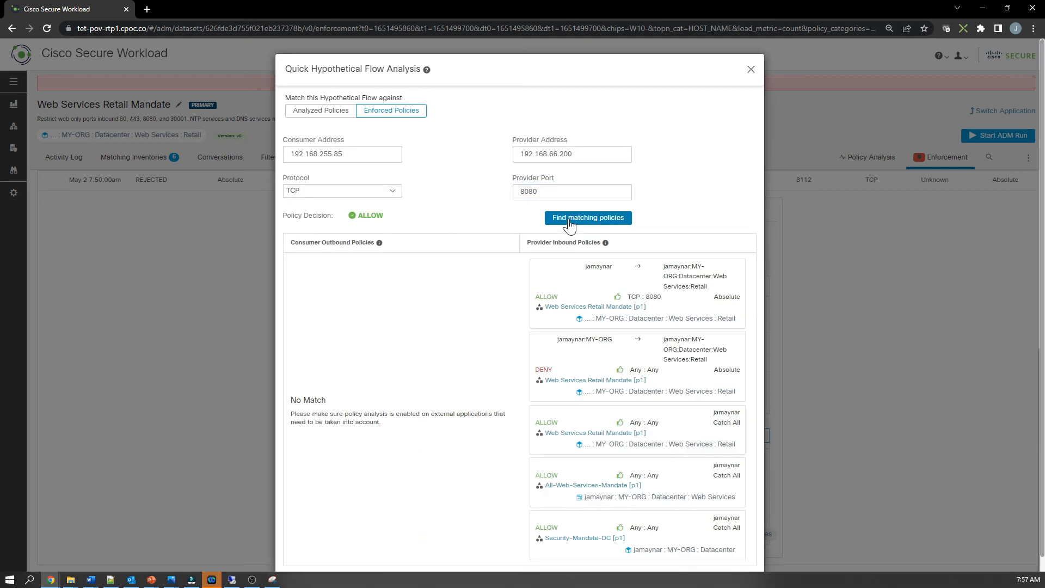
Step: Re-run the hypothetical flow analysis with the provider port set to 22
click(549, 192)
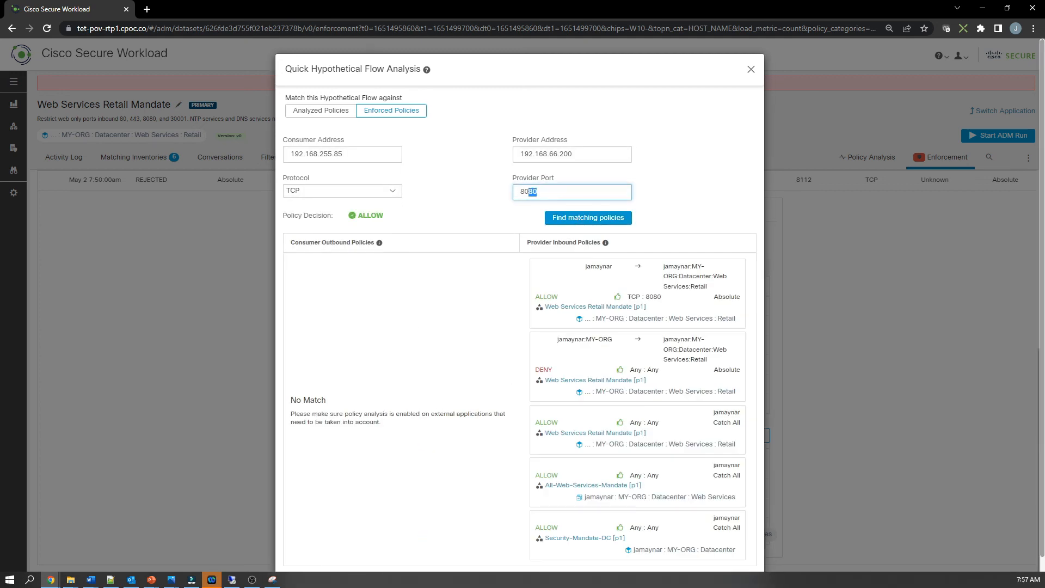
text(22)
click(586, 218)
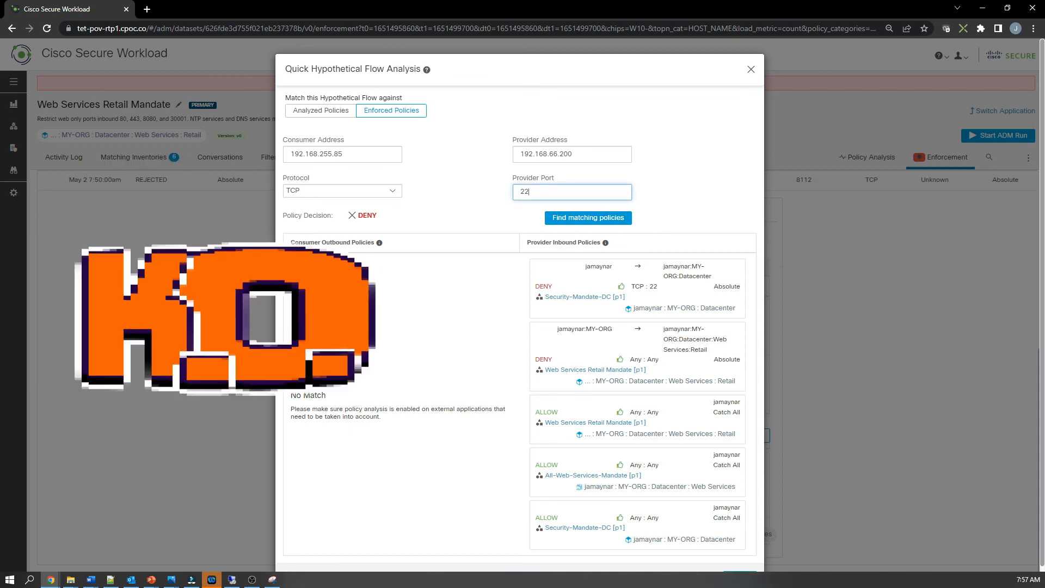
Step: Re-run the hypothetical flow analysis with the provider port set to 443
key(BackSpace)
key(BackSpace)
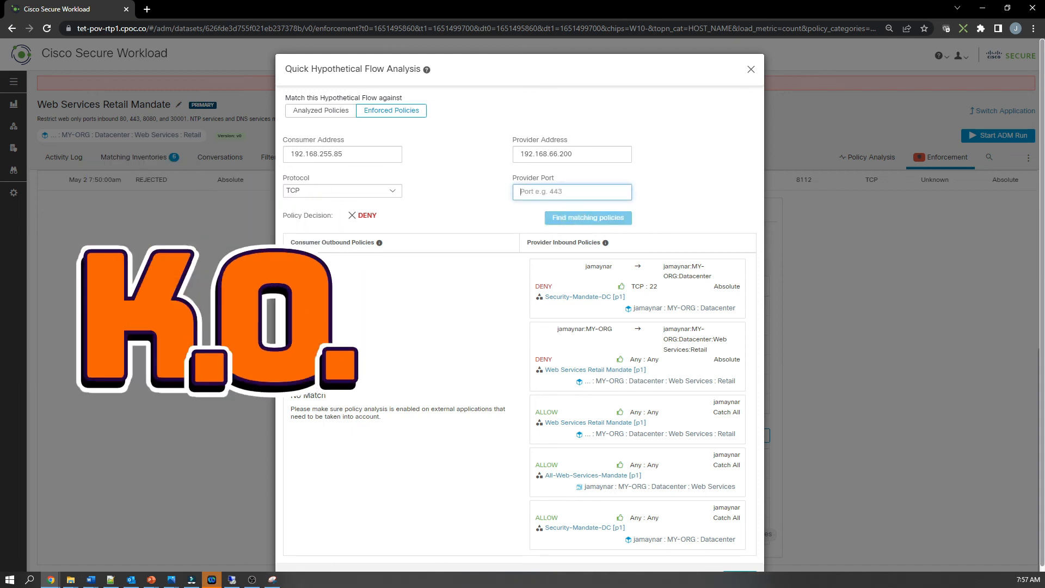
text(443)
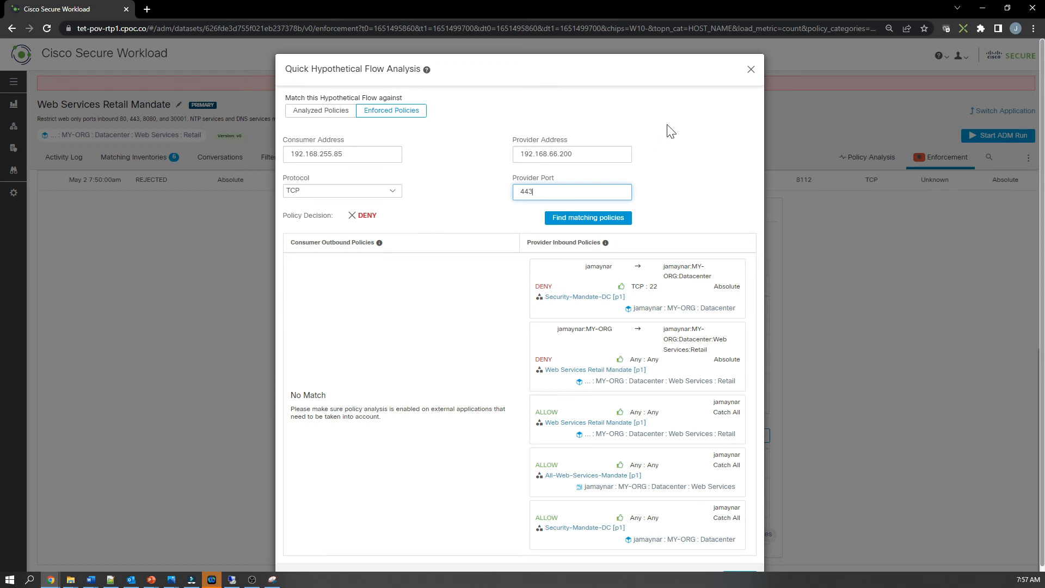
click(604, 219)
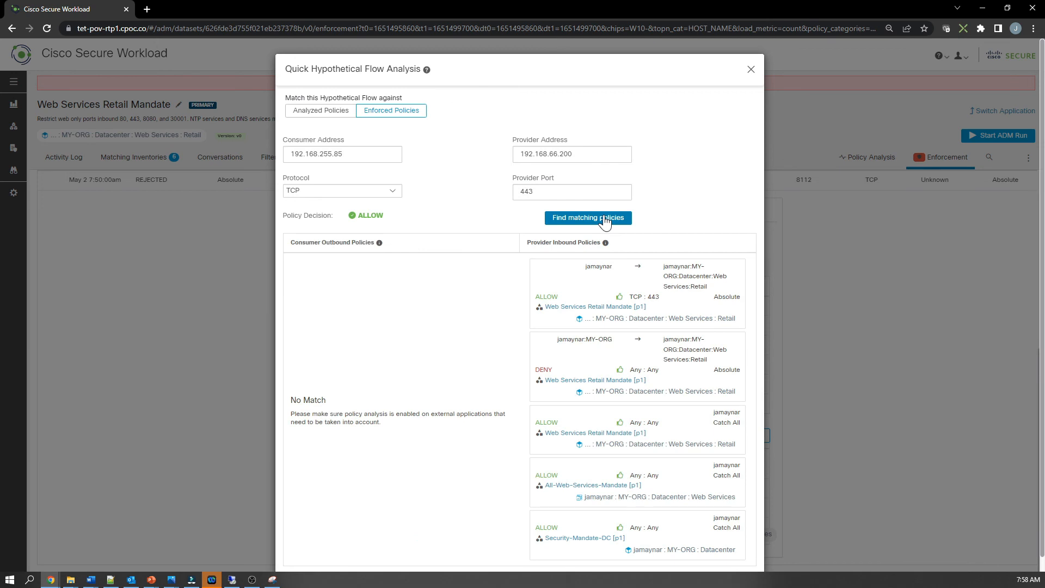
Step: Re-run the hypothetical flow analysis with the provider port set to 30001
click(571, 192)
key(BackSpace)
key(BackSpace)
key(BackSpace)
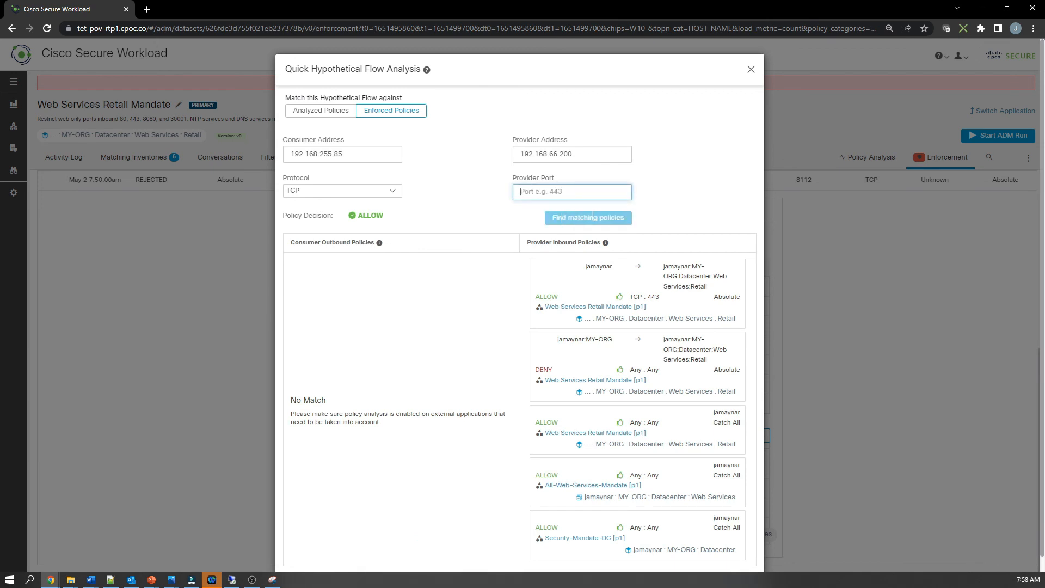
text(31)
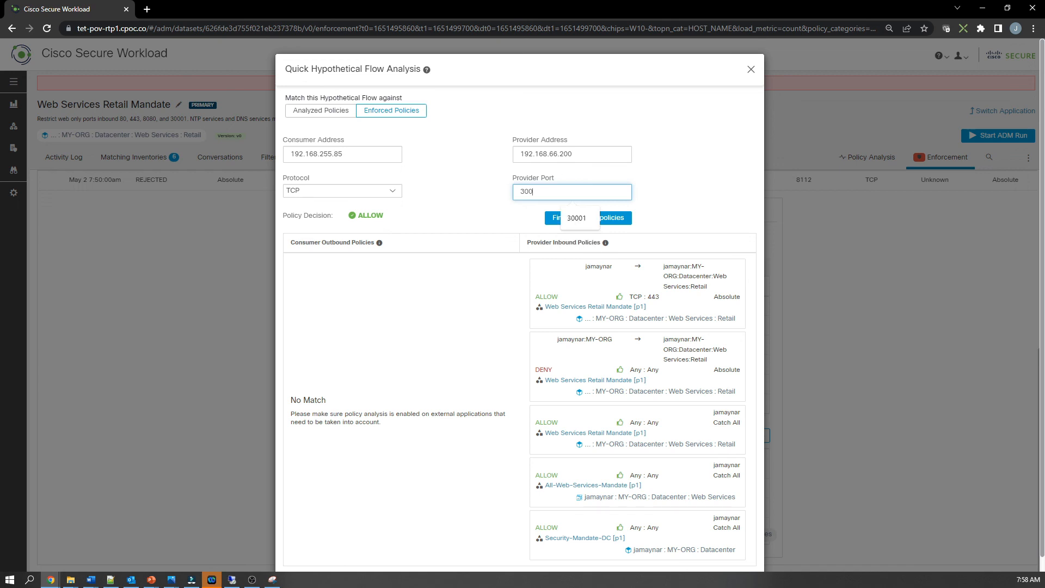
click(579, 221)
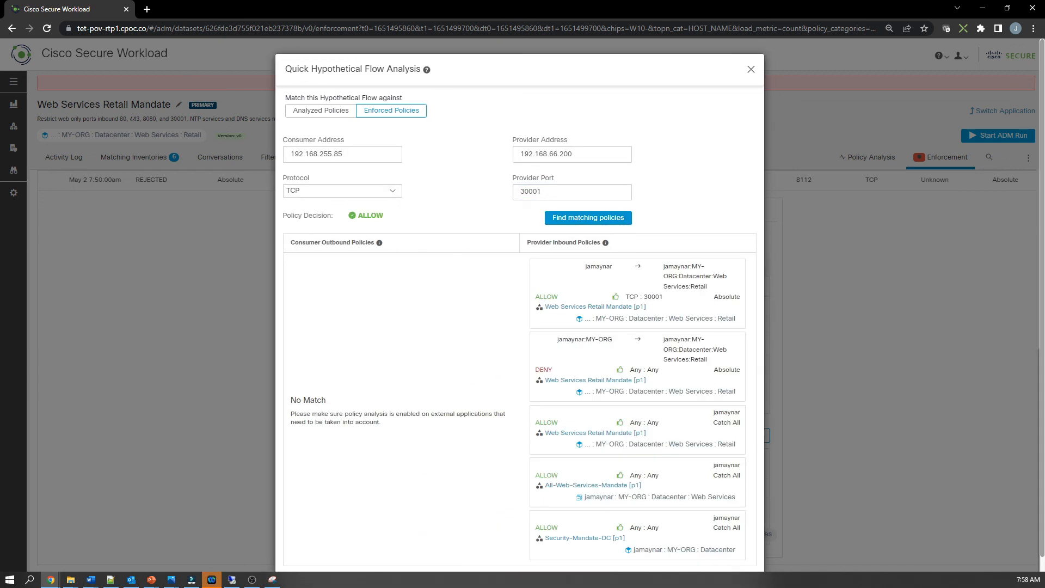
Step: Re-run the hypothetical flow analysis with the provider port set to 8443
double_click(531, 191)
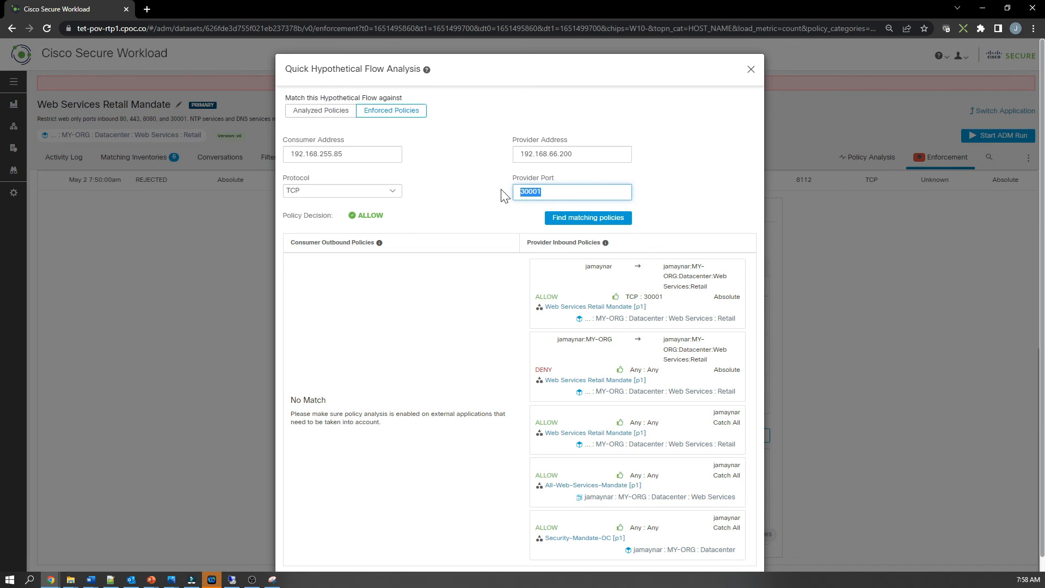
text(8443)
click(596, 217)
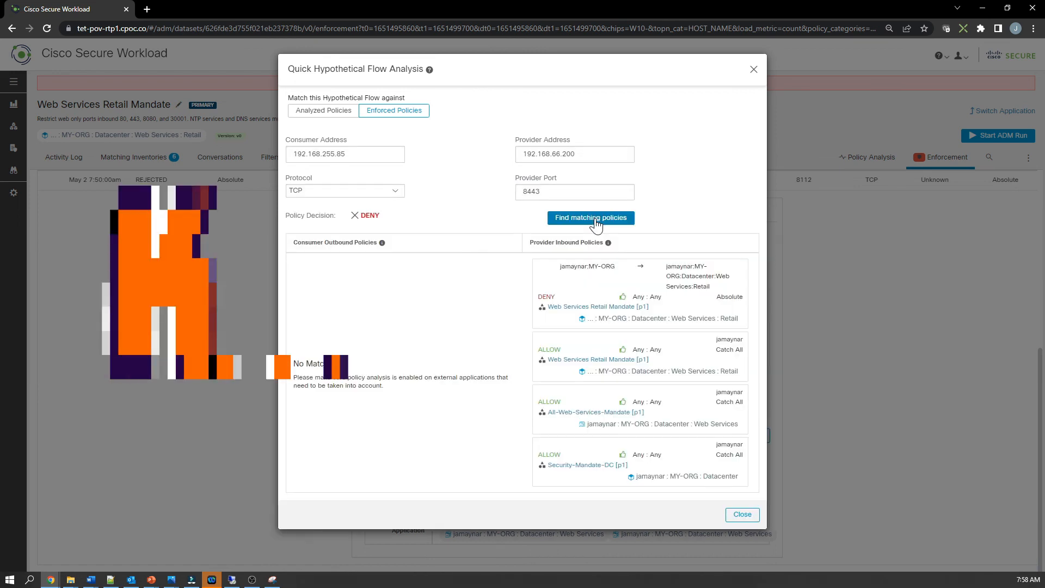